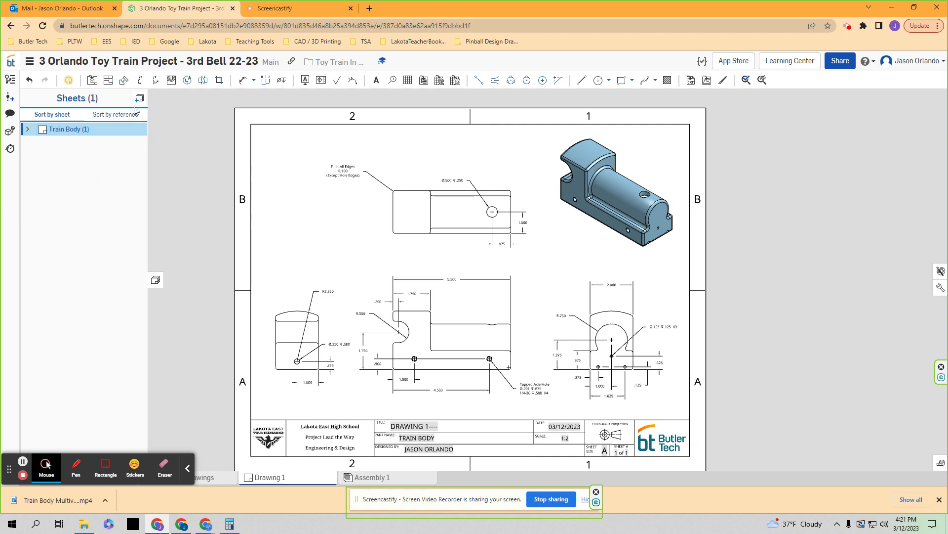
Step: Add a second sheet to the drawing and rename it Smoke Stack
{"action": "left_click", "coordinate": [139, 98]}
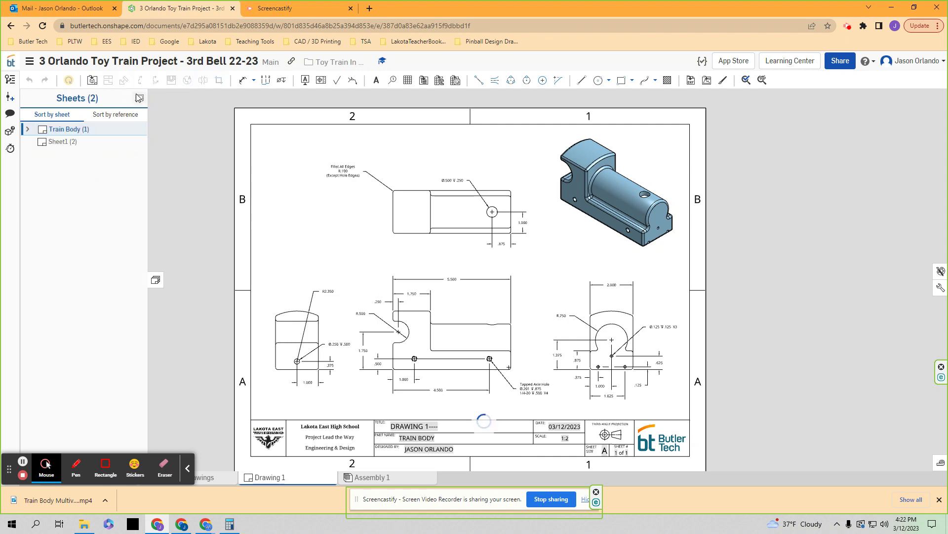
{"action": "left_click", "coordinate": [156, 279]}
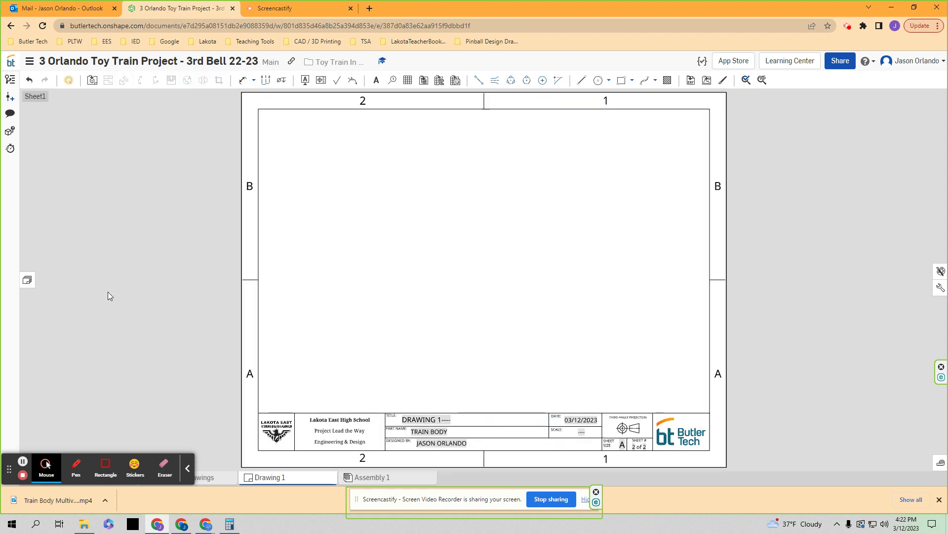
{"action": "left_click", "coordinate": [28, 281]}
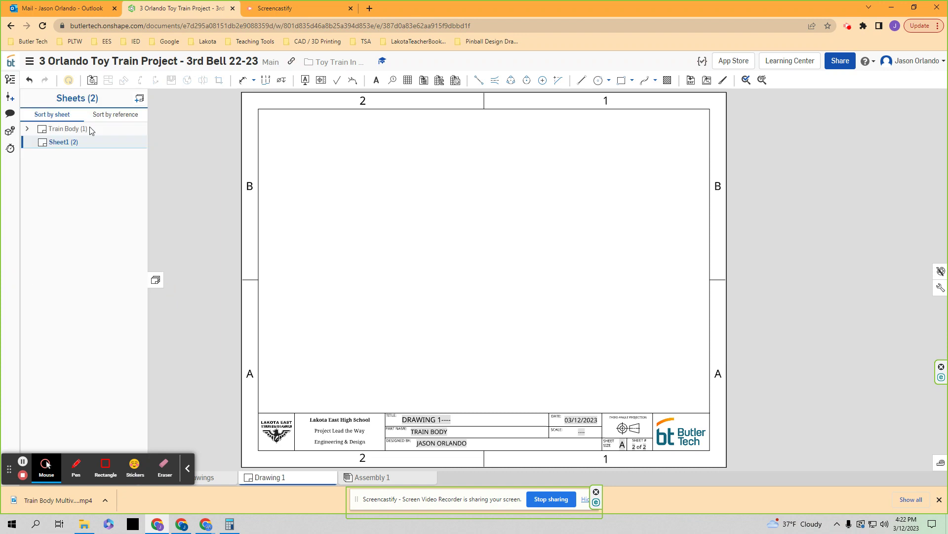
{"action": "right_click", "coordinate": [66, 143]}
{"action": "left_click", "coordinate": [79, 149]}
{"action": "type", "text": "Smoke Stack"}
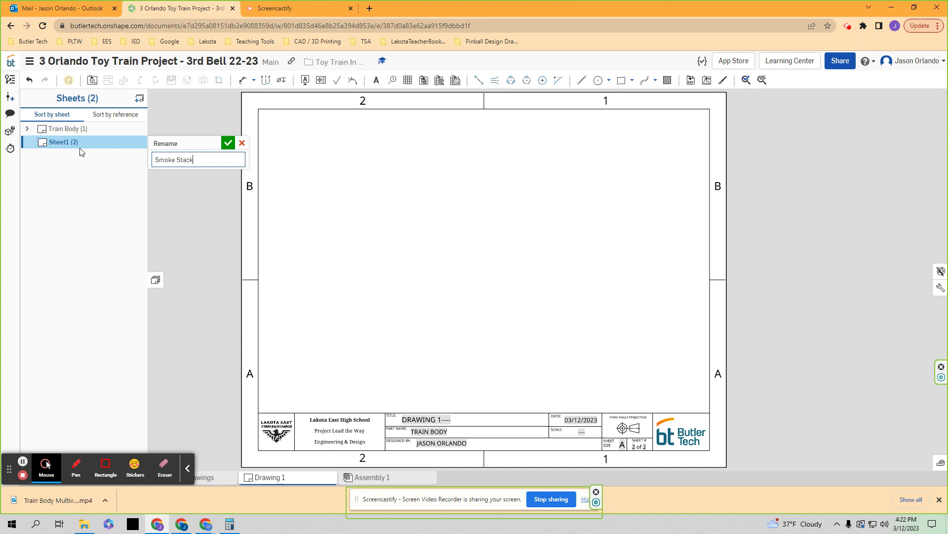
{"action": "key", "text": "Return"}
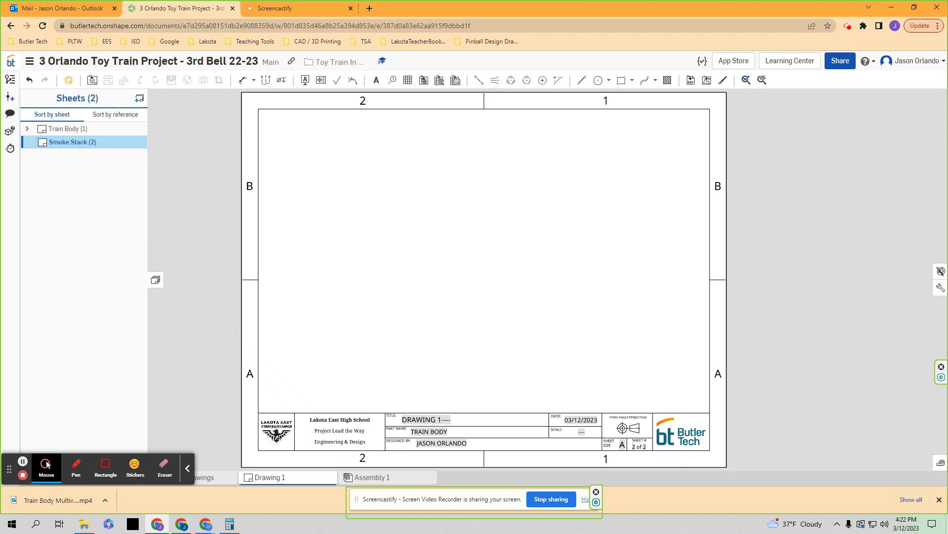
Step: Switch to the Canvas course window and examine the reference smoke stack drawing's views, section and dimensions
{"action": "left_click", "coordinate": [182, 524]}
{"action": "mouse_move", "coordinate": [673, 124]}
{"action": "left_mouse_down"}
{"action": "mouse_move", "coordinate": [705, 81]}
{"action": "mouse_move", "coordinate": [735, 76]}
{"action": "left_mouse_up"}
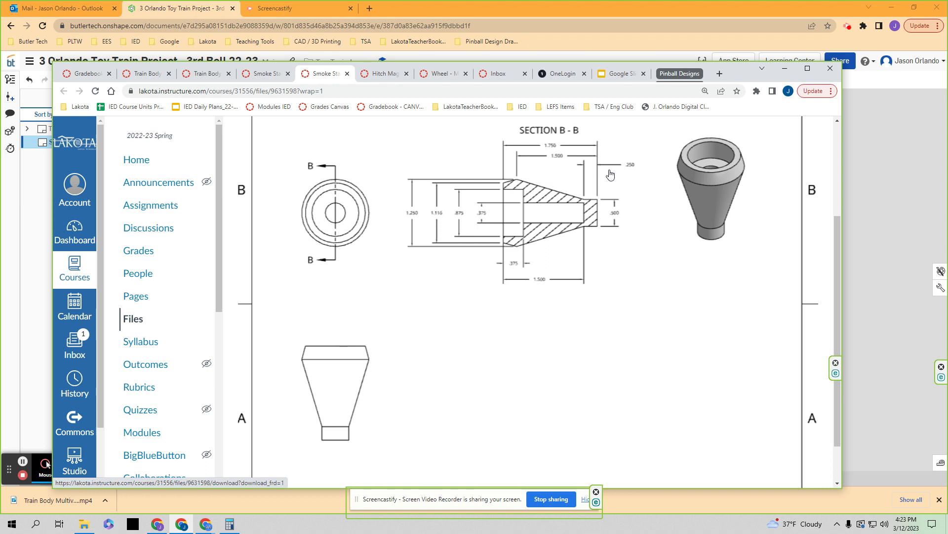
{"action": "left_click_drag", "start_coordinate": [743, 73], "coordinate": [0, 148]}
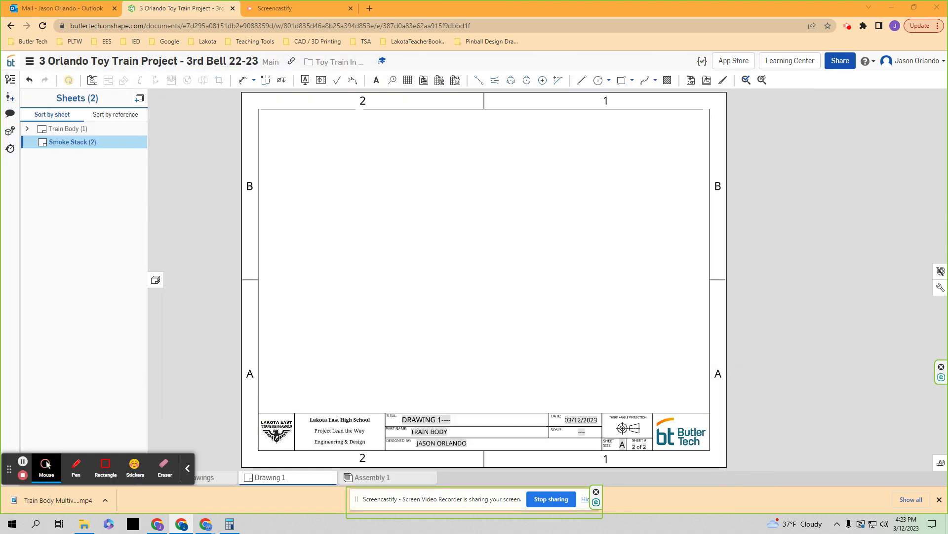
Step: Insert a 1:1 front view of the Smoke Stack part in the lower-left area of the sheet
{"action": "left_click", "coordinate": [91, 80]}
{"action": "left_click", "coordinate": [171, 111]}
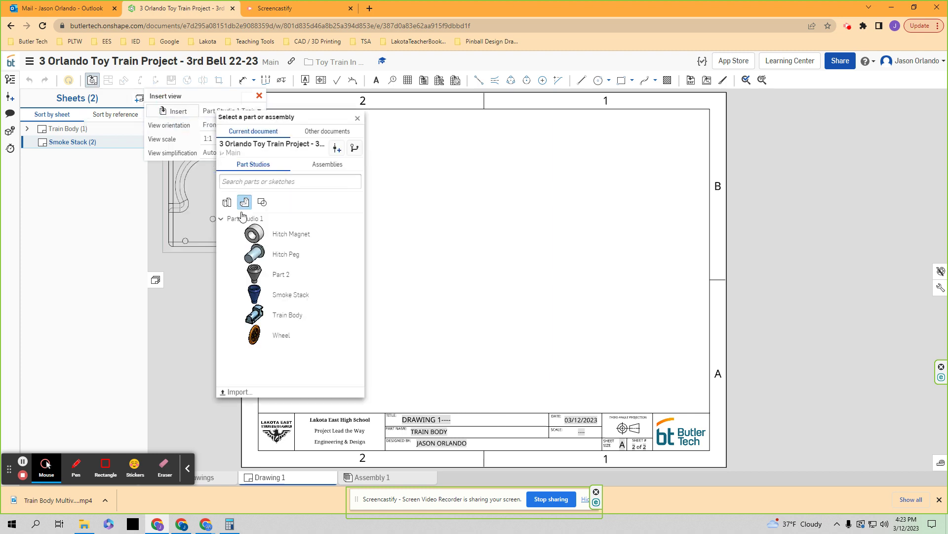
{"action": "left_click", "coordinate": [303, 295]}
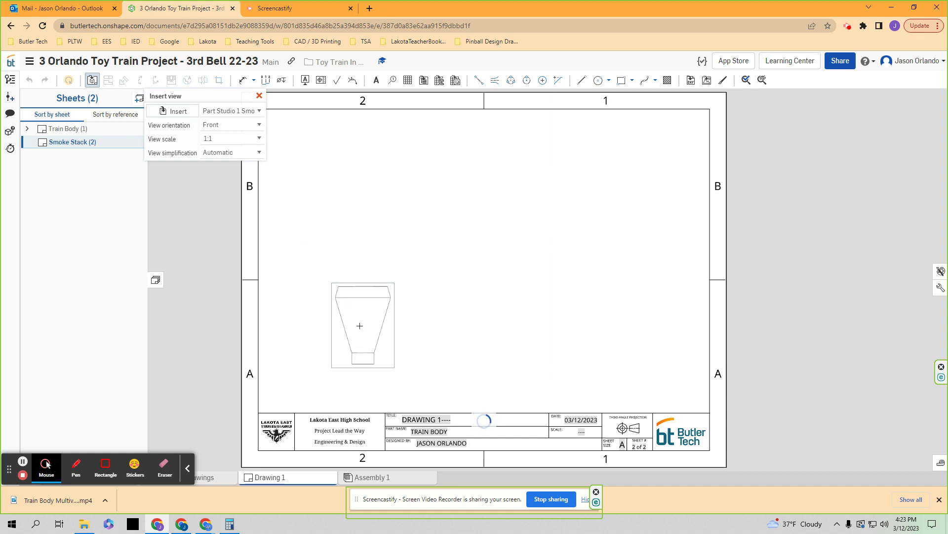
{"action": "left_click", "coordinate": [361, 325]}
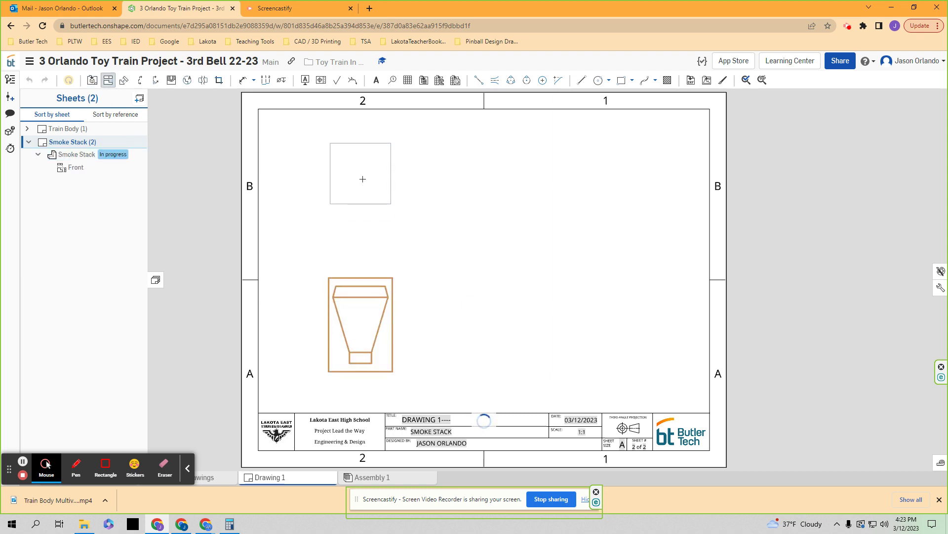
Step: Project a top view above the front view and an isometric view in the sheet's upper-right area
{"action": "left_click", "coordinate": [363, 180]}
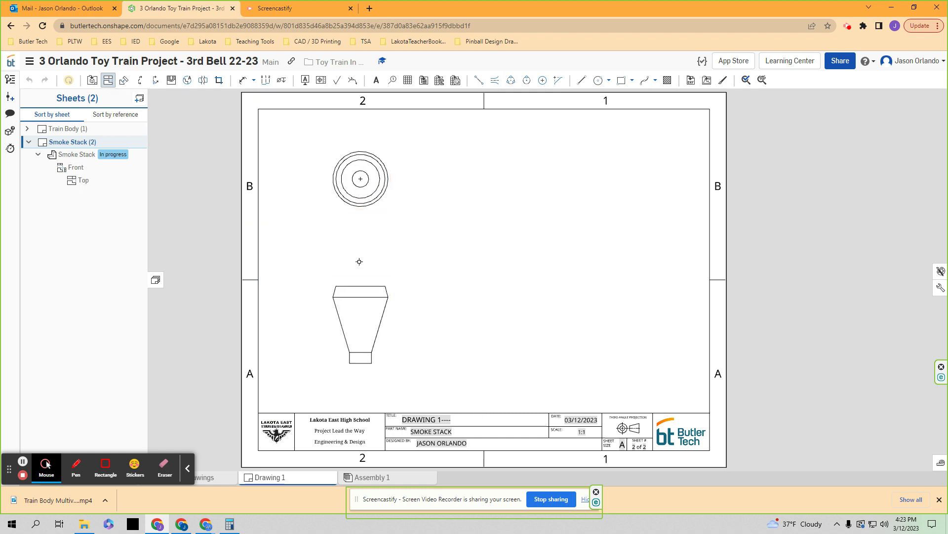
{"action": "left_click", "coordinate": [363, 316]}
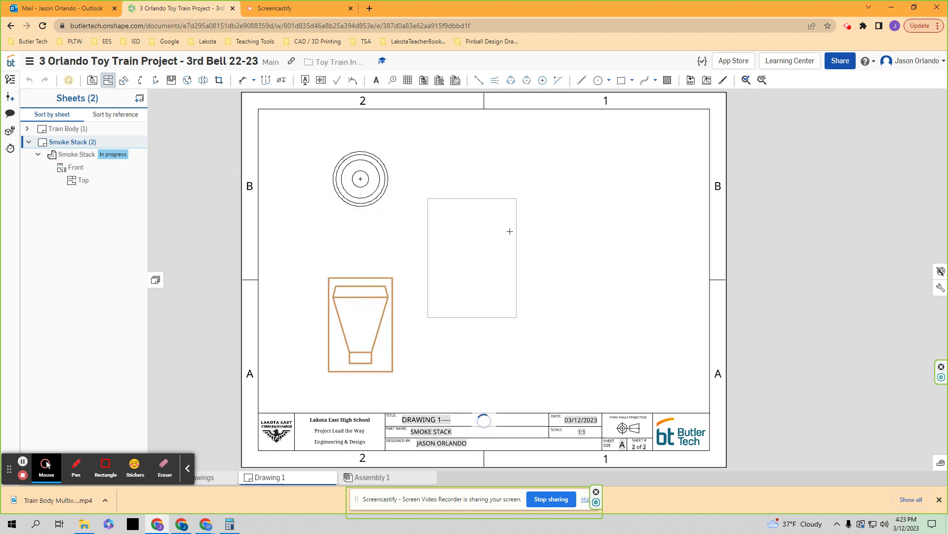
{"action": "left_click", "coordinate": [603, 189]}
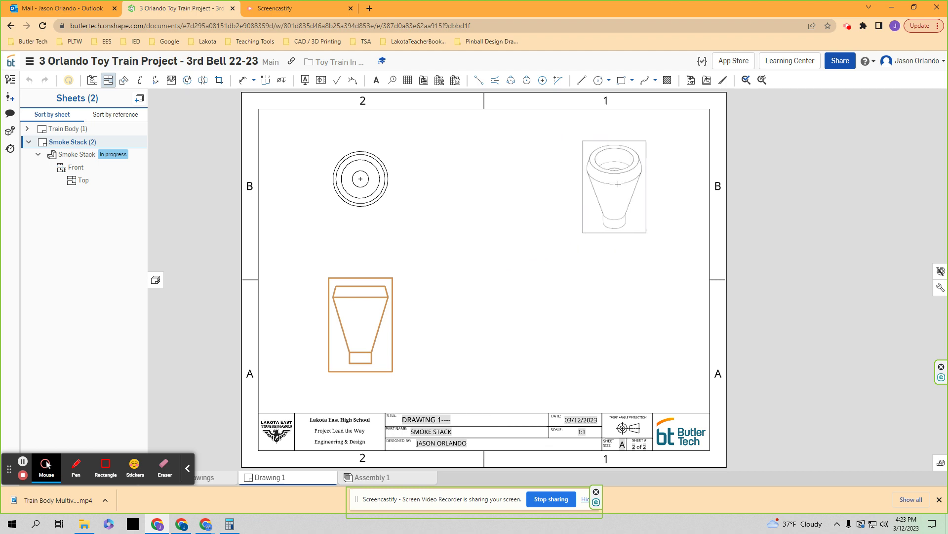
{"action": "key", "text": "Escape"}
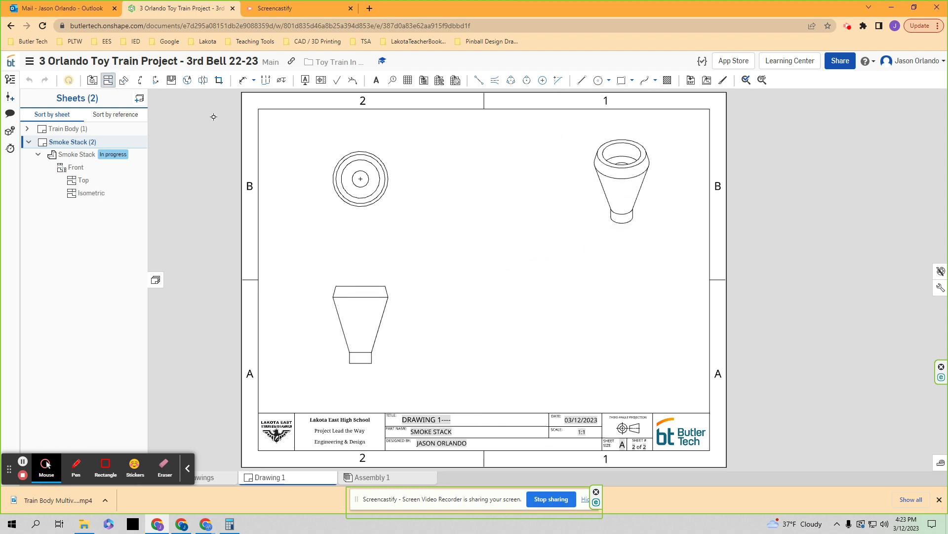
Step: Display the isometric view of the smoke stack as a shaded view
{"action": "right_click", "coordinate": [637, 177]}
{"action": "mouse_move", "coordinate": [650, 185]}
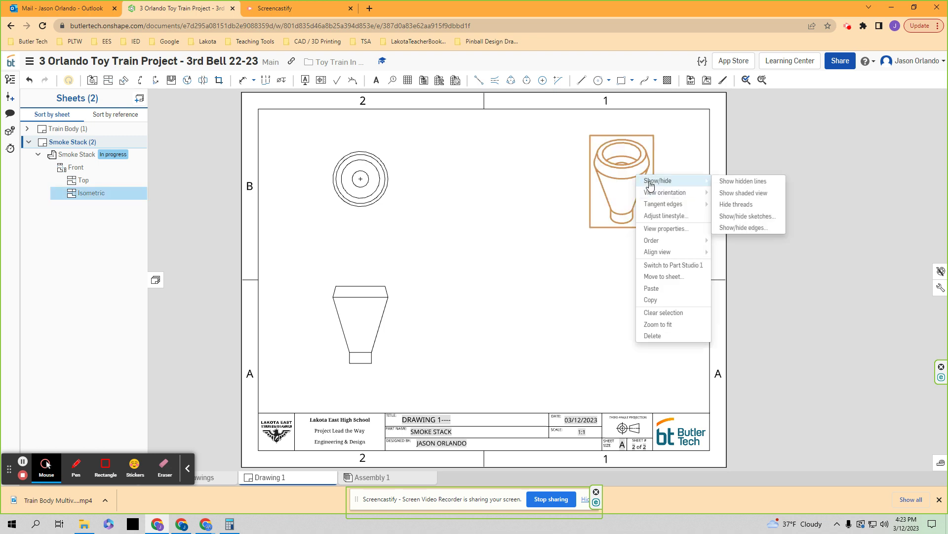
{"action": "left_click", "coordinate": [745, 192]}
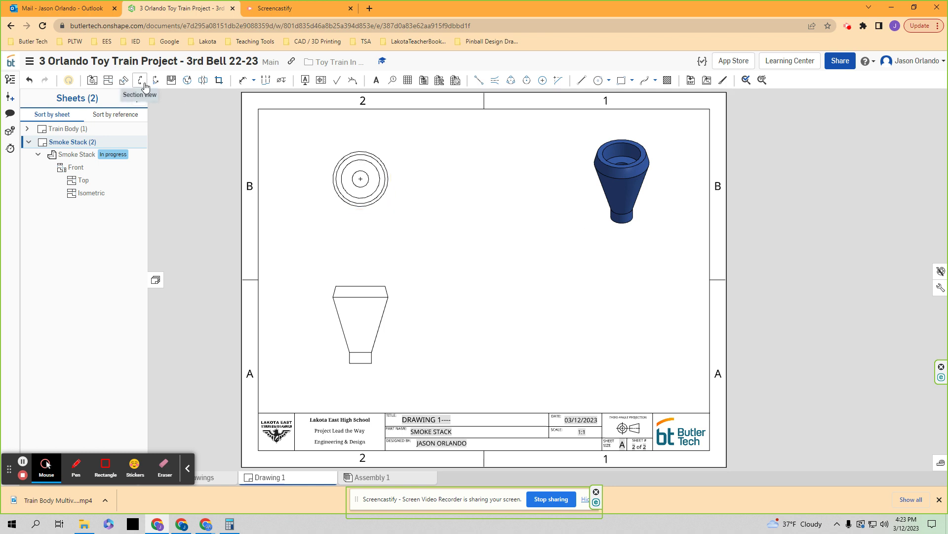
Step: Create vertical section view A through the centre of the top view and place it between the top and isometric views
{"action": "left_click", "coordinate": [142, 81]}
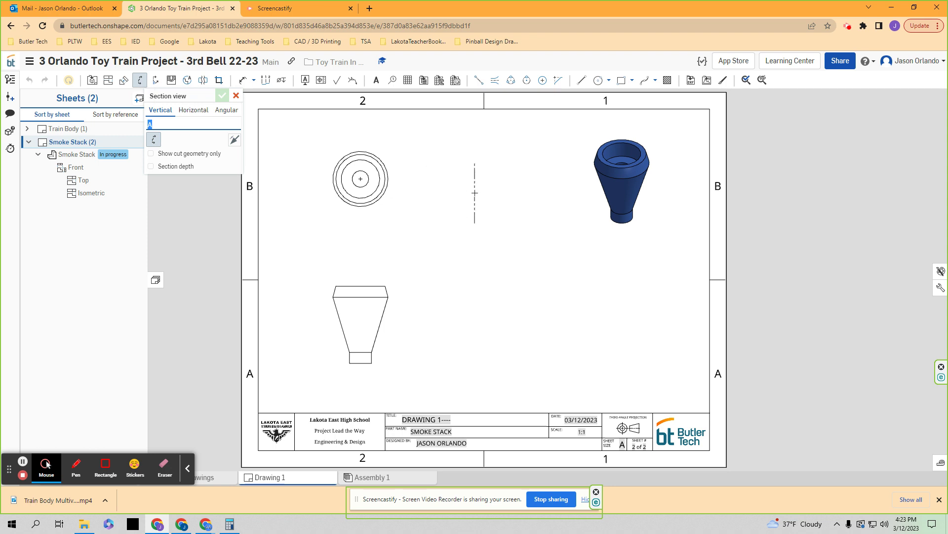
{"action": "left_click_drag", "start_coordinate": [164, 93], "coordinate": [232, 148]}
{"action": "left_click", "coordinate": [260, 166]}
{"action": "left_click", "coordinate": [227, 166]}
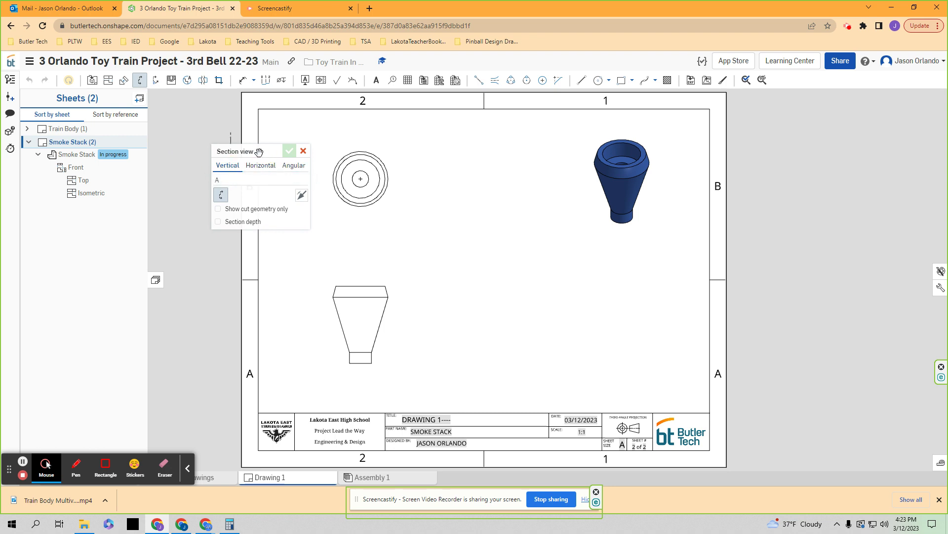
{"action": "left_click_drag", "start_coordinate": [259, 152], "coordinate": [209, 156]}
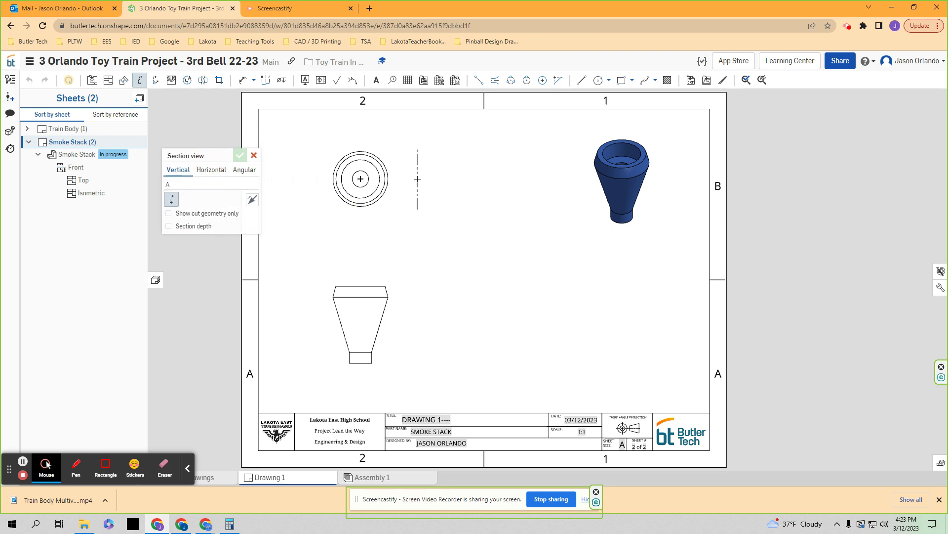
{"action": "scroll", "coordinate": [417, 179], "scroll_direction": "up", "scroll_amount": 2}
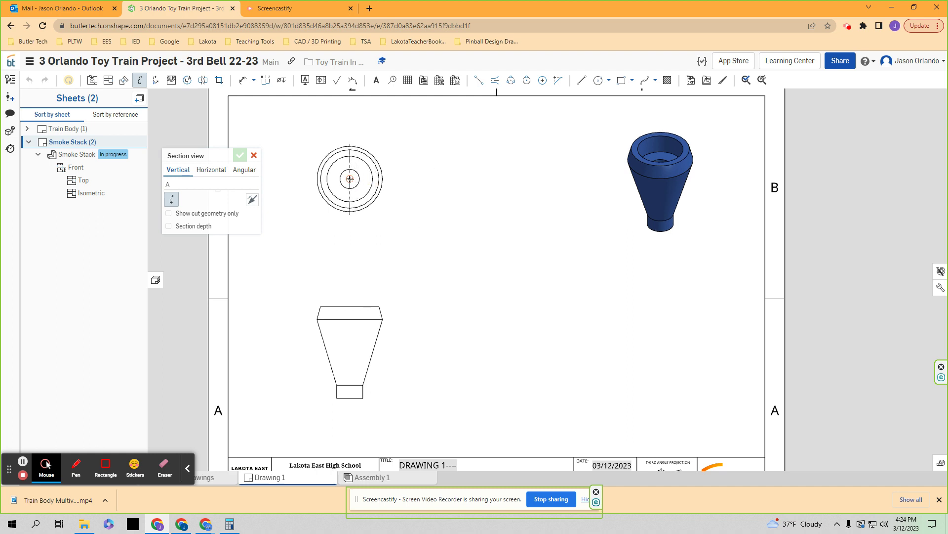
{"action": "scroll", "coordinate": [404, 179], "scroll_direction": "up", "scroll_amount": 2}
{"action": "middle_click_drag", "start_coordinate": [422, 176], "coordinate": [500, 191]}
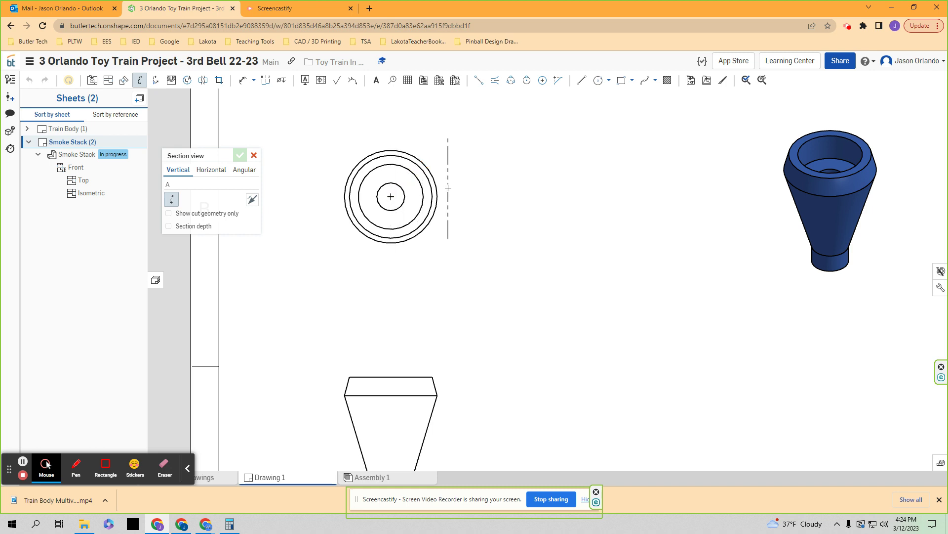
{"action": "left_click", "coordinate": [390, 197]}
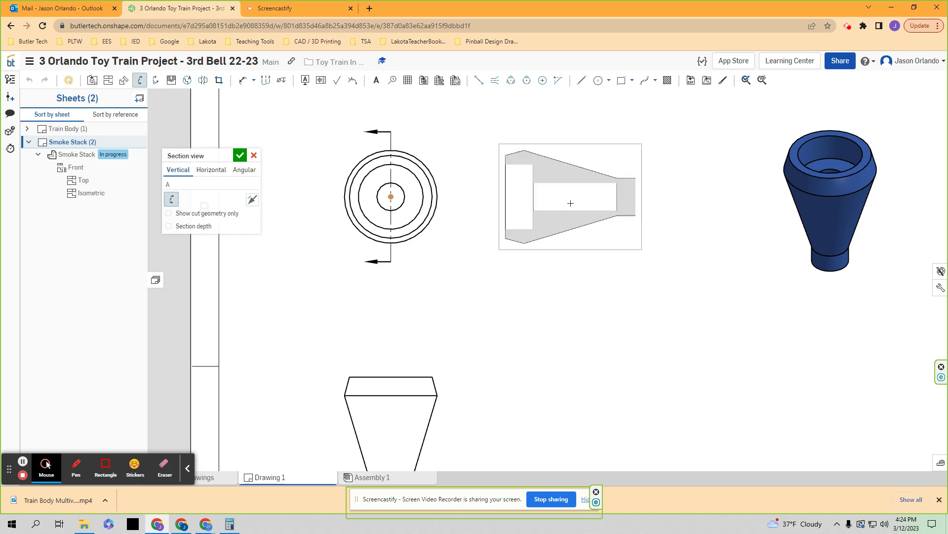
{"action": "left_click", "coordinate": [608, 205]}
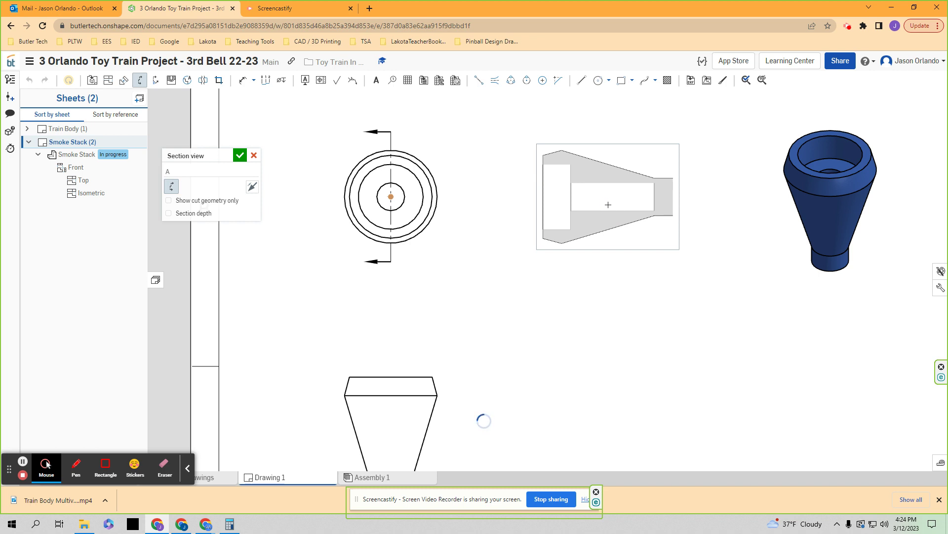
Step: Move the SECTION A - A label from below the section view to above it
{"action": "scroll", "coordinate": [614, 250], "scroll_direction": "down", "scroll_amount": 3}
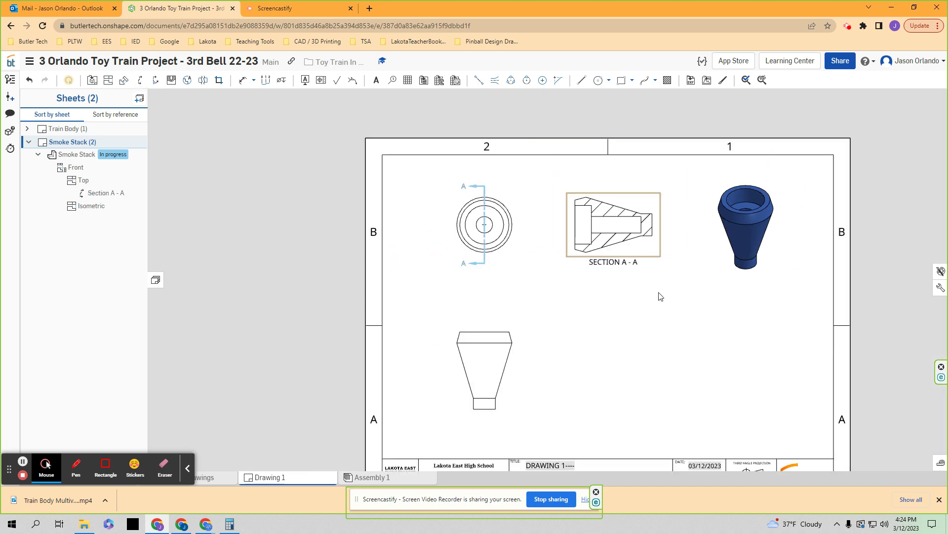
{"action": "right_click_drag", "start_coordinate": [614, 299], "coordinate": [576, 306]}
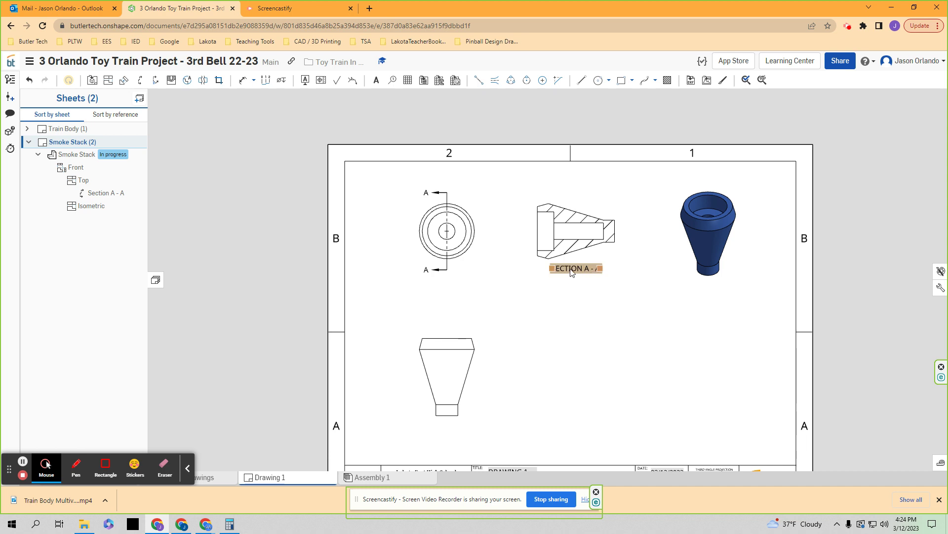
{"action": "scroll", "coordinate": [570, 272], "scroll_direction": "up", "scroll_amount": 3}
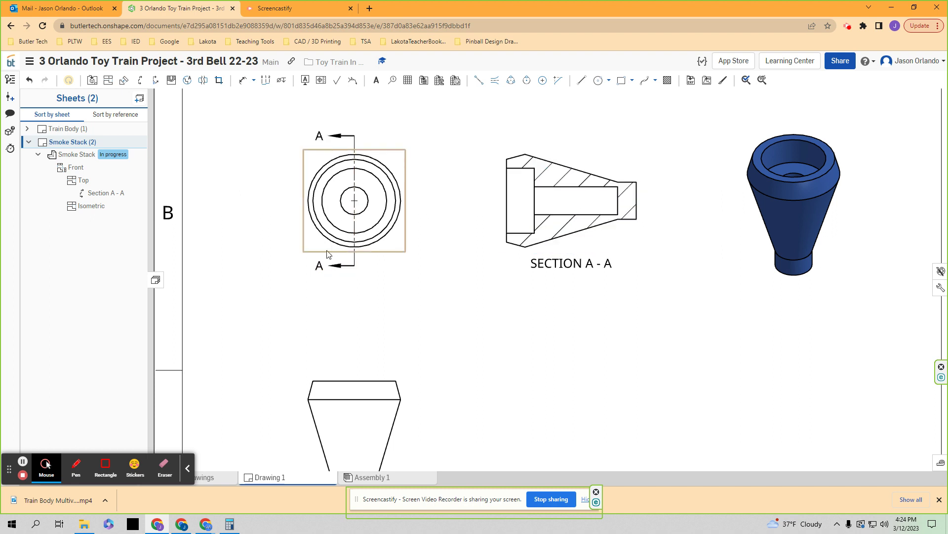
{"action": "scroll", "coordinate": [566, 211], "scroll_direction": "down", "scroll_amount": 3}
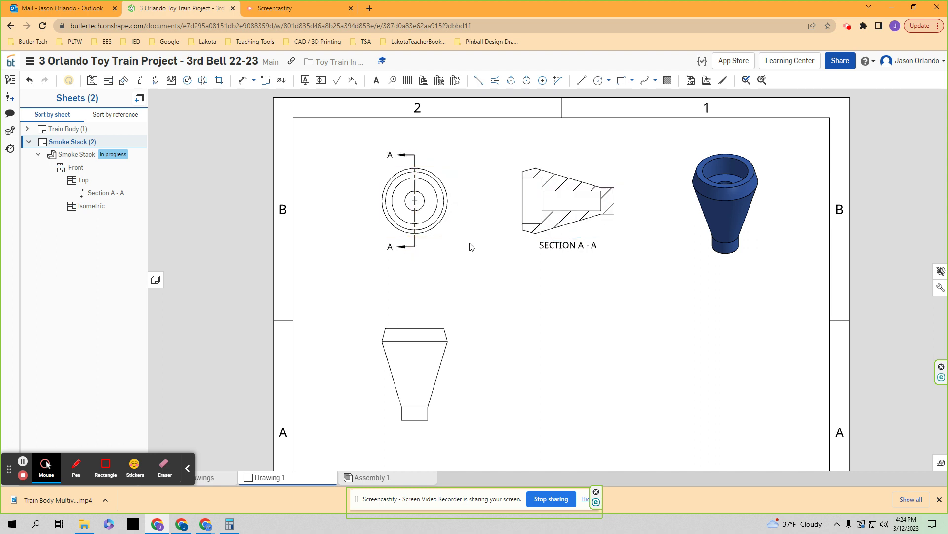
{"action": "mouse_move", "coordinate": [584, 249]}
{"action": "left_mouse_down"}
{"action": "mouse_move", "coordinate": [599, 151]}
{"action": "mouse_move", "coordinate": [652, 148]}
{"action": "mouse_move", "coordinate": [533, 138]}
{"action": "mouse_move", "coordinate": [605, 144]}
{"action": "left_mouse_up"}
{"action": "scroll", "coordinate": [563, 297], "scroll_direction": "down", "scroll_amount": 3}
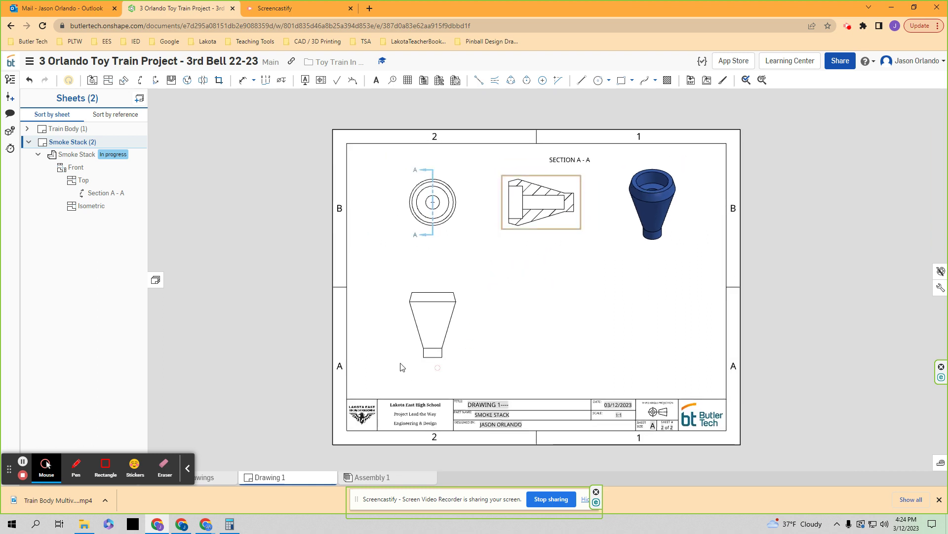
Step: Shift the front and top views slightly left and down, and recentre the section label with more space above the section view
{"action": "left_click_drag", "start_coordinate": [437, 323], "coordinate": [430, 330]}
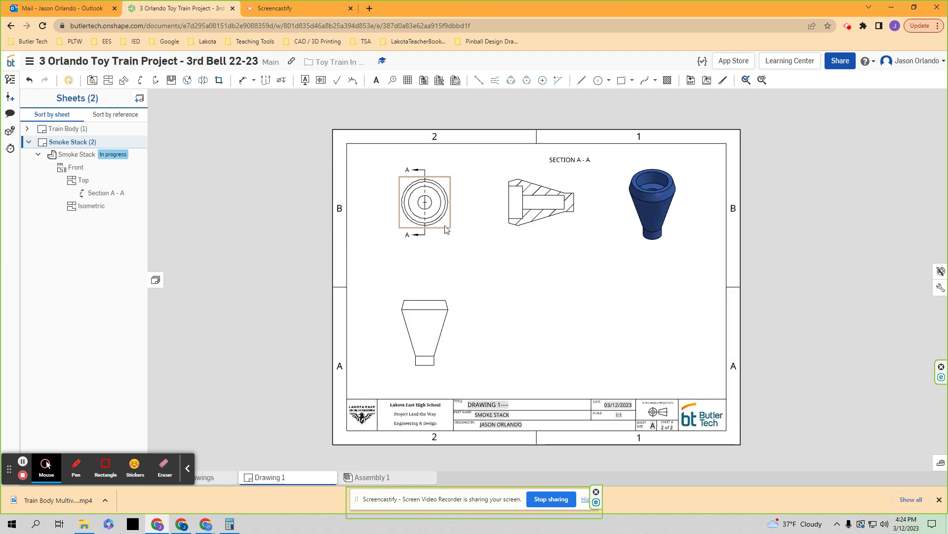
{"action": "left_click_drag", "start_coordinate": [445, 227], "coordinate": [445, 245]}
{"action": "left_click", "coordinate": [528, 291]}
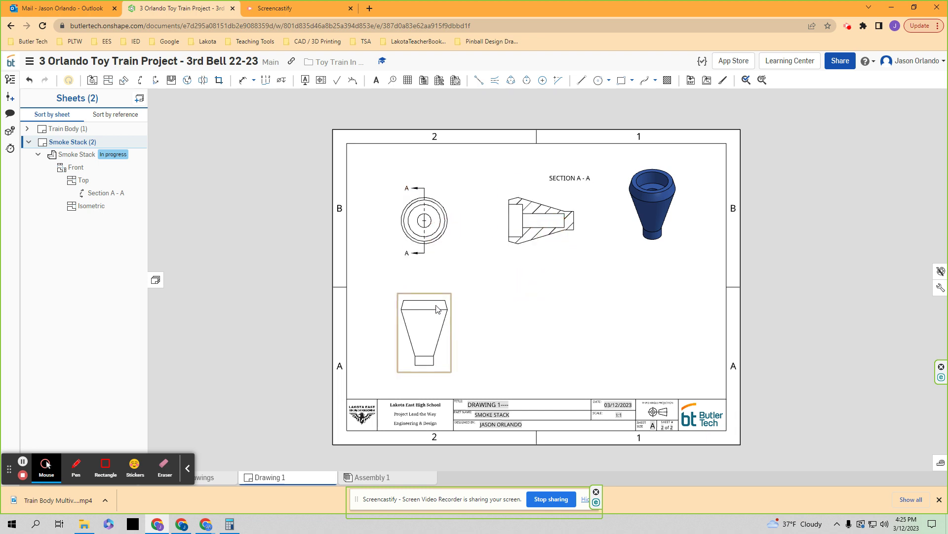
{"action": "left_click_drag", "start_coordinate": [568, 179], "coordinate": [567, 164]}
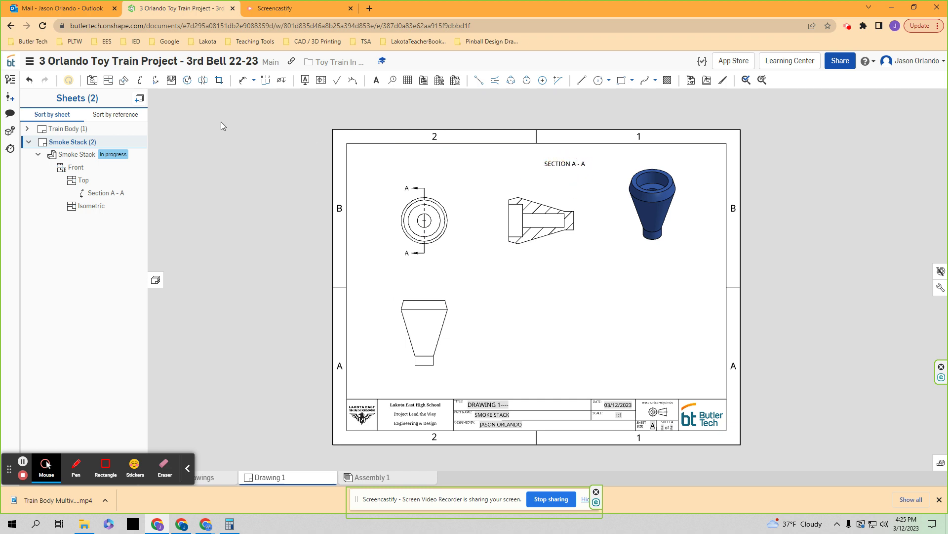
Step: Dimension the overall horizontal length of the section view, placing the dimension between the view and its label
{"action": "left_click", "coordinate": [242, 80]}
{"action": "scroll", "coordinate": [466, 174], "scroll_direction": "up", "scroll_amount": 2}
{"action": "middle_click_drag", "start_coordinate": [609, 195], "coordinate": [550, 203]}
{"action": "scroll", "coordinate": [497, 199], "scroll_direction": "up", "scroll_amount": 1}
{"action": "scroll", "coordinate": [523, 208], "scroll_direction": "up", "scroll_amount": 1}
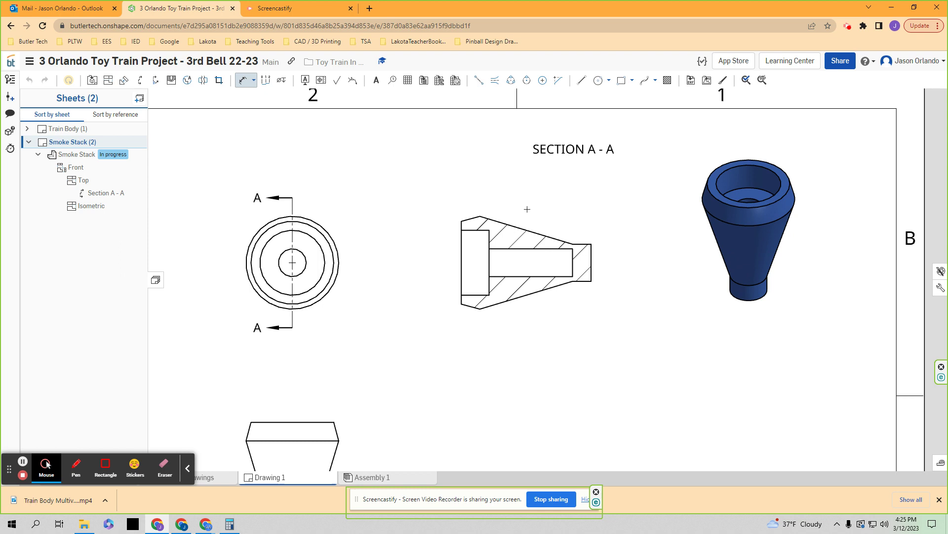
{"action": "left_click", "coordinate": [461, 221]}
{"action": "left_click", "coordinate": [591, 243]}
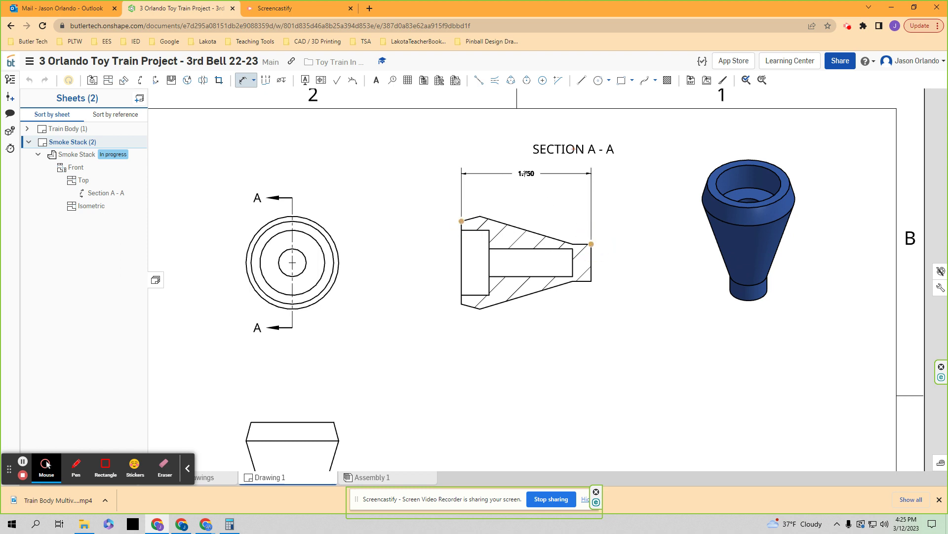
{"action": "left_click", "coordinate": [525, 173]}
{"action": "scroll", "coordinate": [539, 191], "scroll_direction": "down", "scroll_amount": 2}
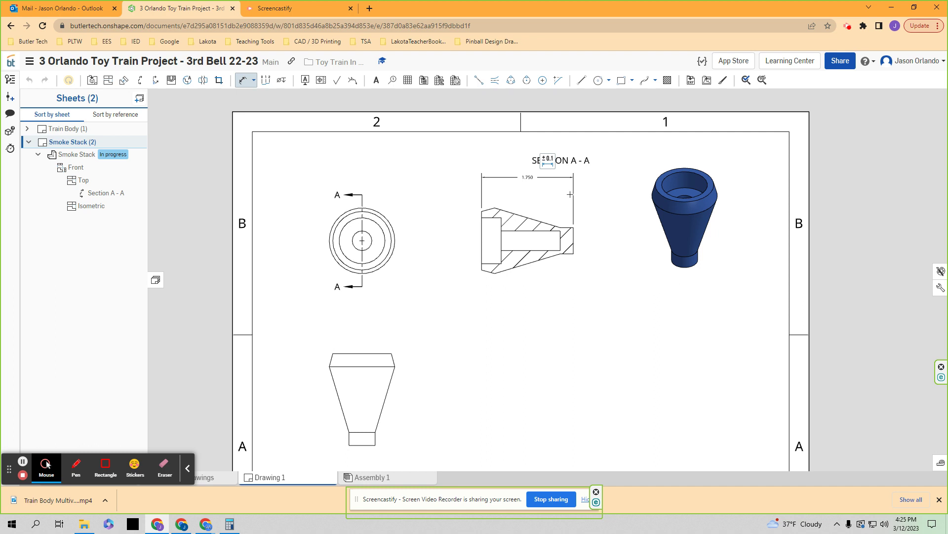
{"action": "scroll", "coordinate": [559, 193], "scroll_direction": "up", "scroll_amount": 3}
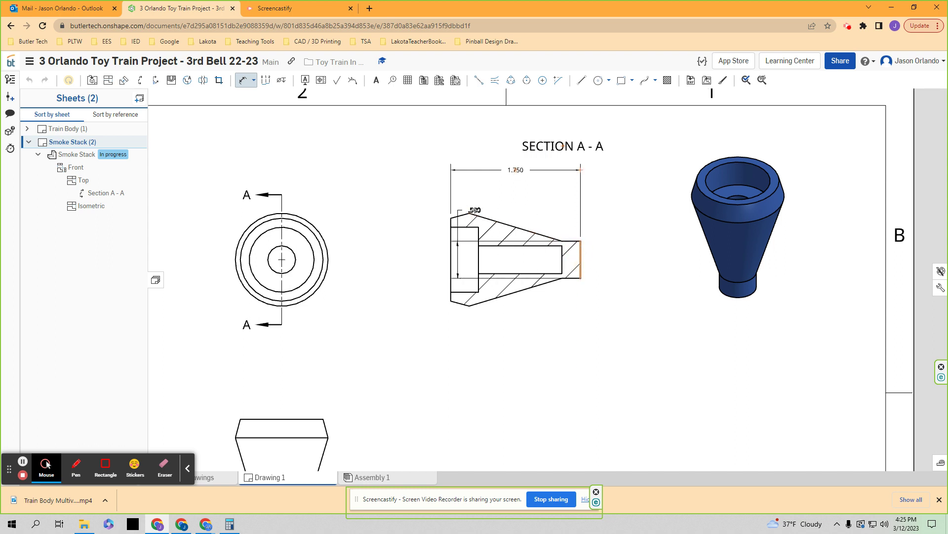
Step: Dimension the section's horizontal distance from the narrow end to the widest edge, and the straight neck's length, stacking both above the profile
{"action": "left_click", "coordinate": [581, 254]}
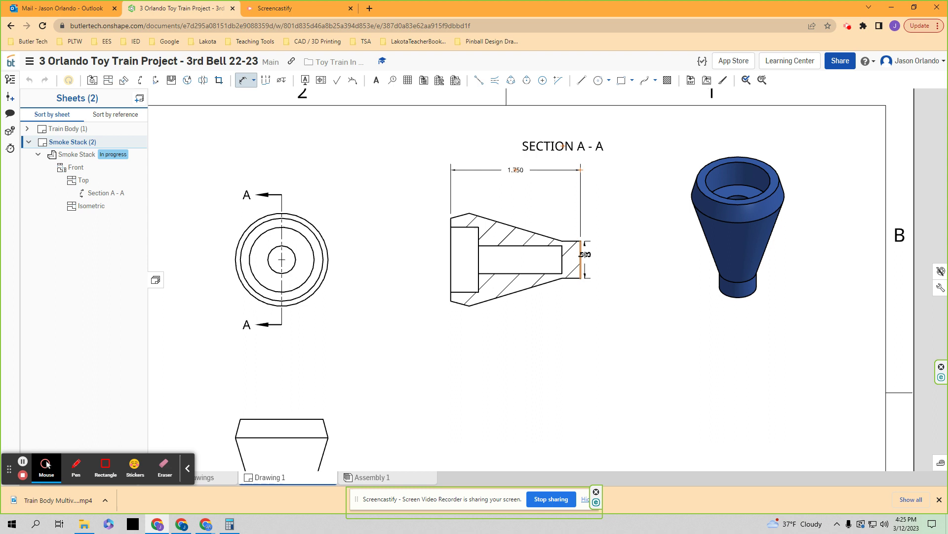
{"action": "left_click", "coordinate": [470, 213]}
{"action": "left_click", "coordinate": [539, 190]}
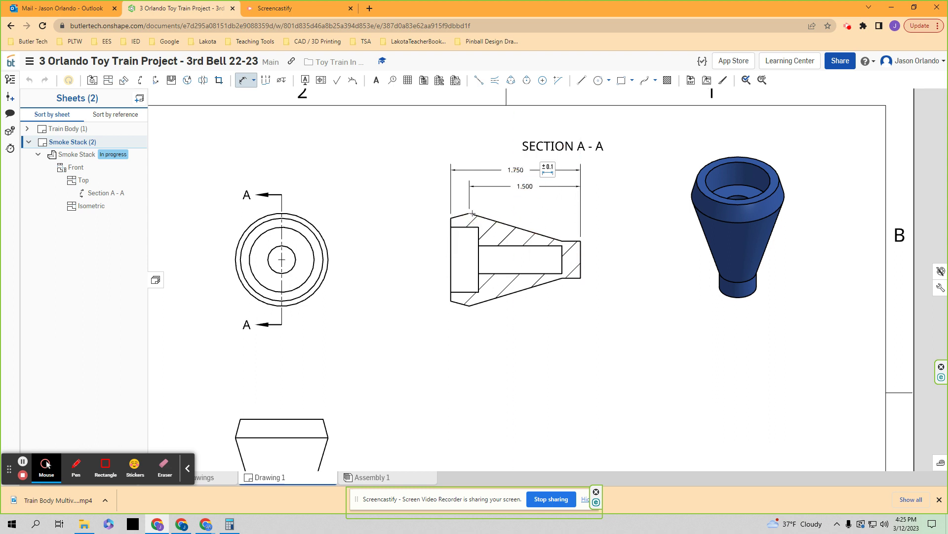
{"action": "left_click", "coordinate": [580, 240]}
{"action": "left_click", "coordinate": [562, 240]}
{"action": "left_click", "coordinate": [567, 205]}
{"action": "scroll", "coordinate": [613, 228], "scroll_direction": "down", "scroll_amount": 2}
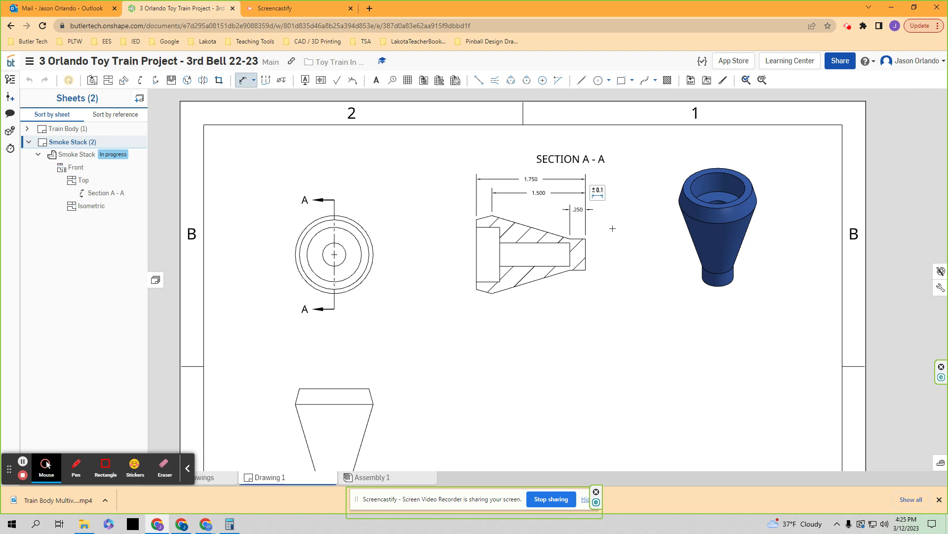
Step: Dimension the depth of the large bore from the wide open end, placing the dimension below the section view
{"action": "scroll", "coordinate": [603, 292], "scroll_direction": "up", "scroll_amount": 2}
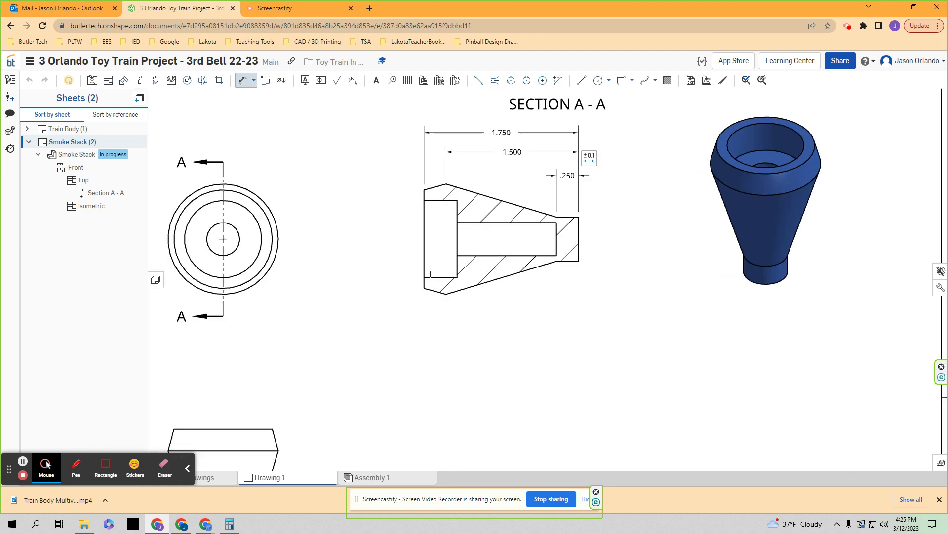
{"action": "scroll", "coordinate": [425, 289], "scroll_direction": "up", "scroll_amount": 1}
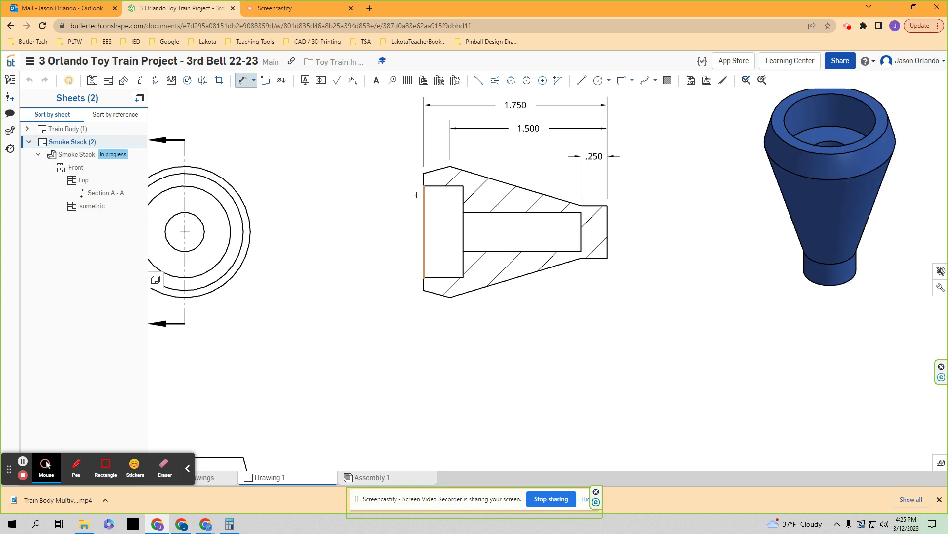
{"action": "scroll", "coordinate": [424, 290], "scroll_direction": "up", "scroll_amount": 1}
{"action": "left_click", "coordinate": [424, 271]}
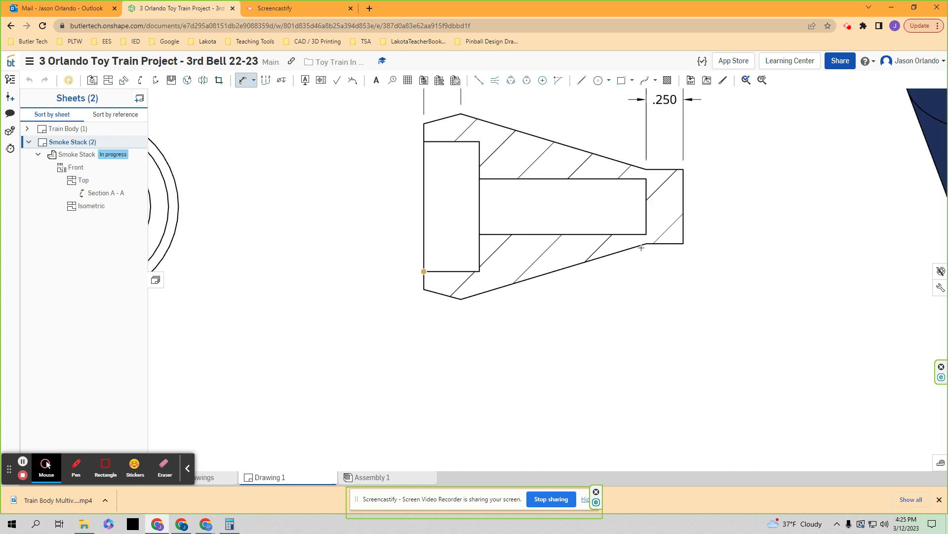
{"action": "left_click", "coordinate": [424, 283]}
{"action": "left_click", "coordinate": [479, 272]}
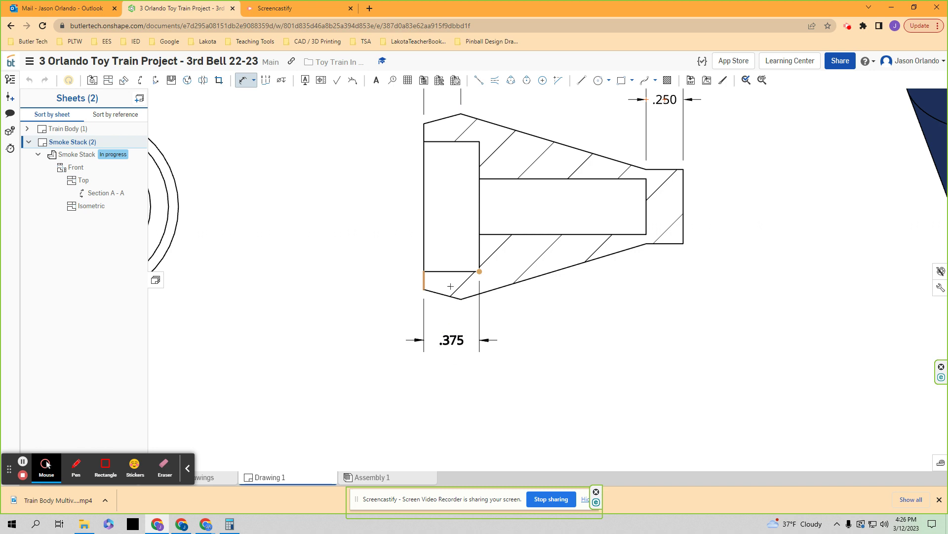
Step: Dimension the depth from the wide open end to the bottom of the small bore, below the large bore's depth dimension
{"action": "scroll", "coordinate": [469, 262], "scroll_direction": "down", "scroll_amount": 2}
{"action": "middle_click_drag", "start_coordinate": [553, 320], "coordinate": [482, 299]}
{"action": "left_click", "coordinate": [363, 246]}
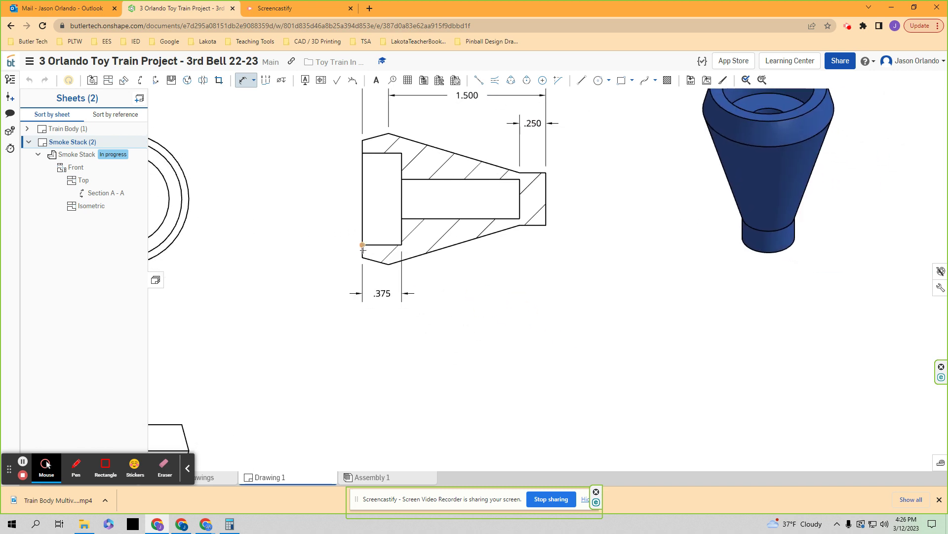
{"action": "left_click", "coordinate": [520, 218]}
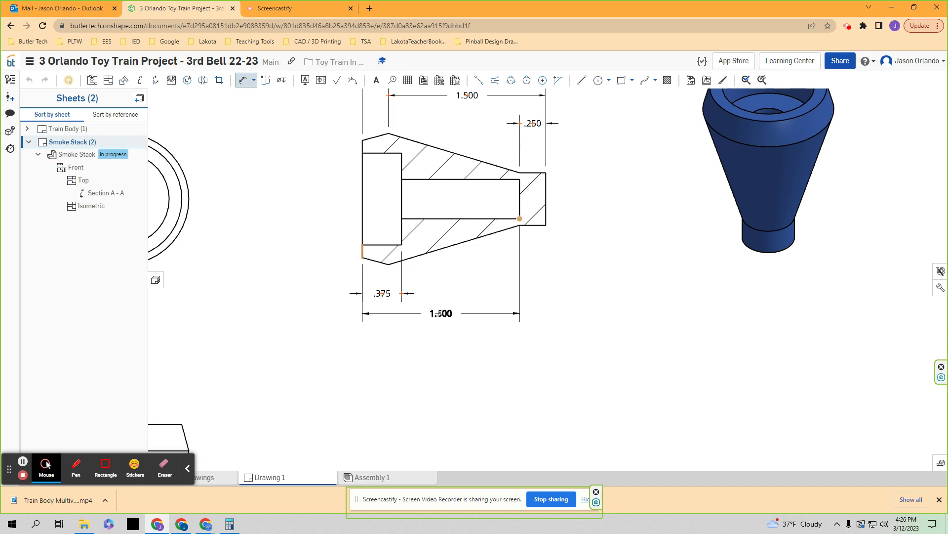
{"action": "left_click", "coordinate": [437, 314]}
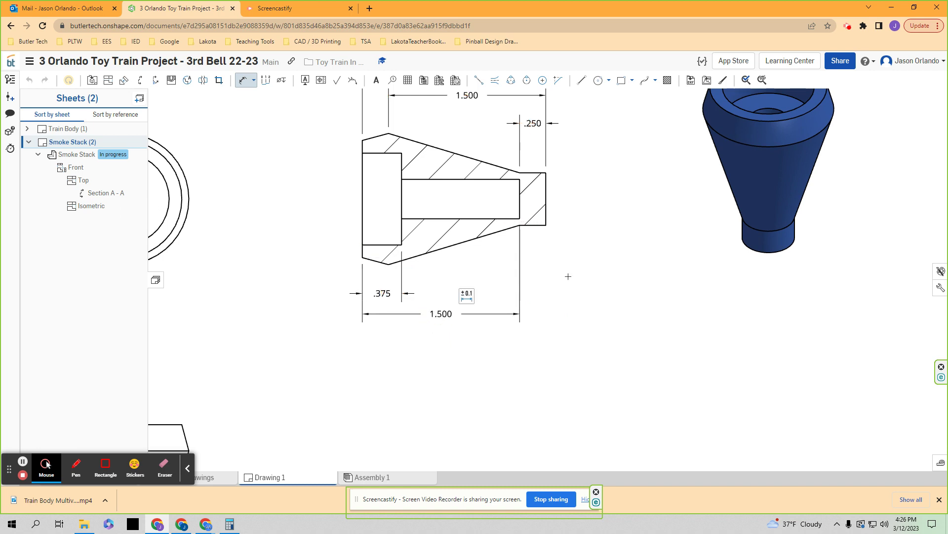
{"action": "scroll", "coordinate": [551, 247], "scroll_direction": "down", "scroll_amount": 2}
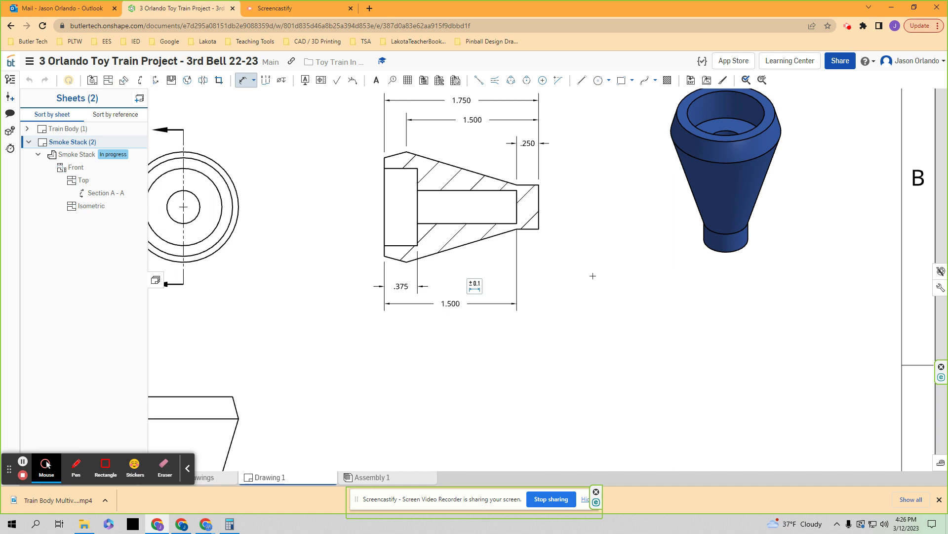
{"action": "scroll", "coordinate": [598, 265], "scroll_direction": "down", "scroll_amount": 1}
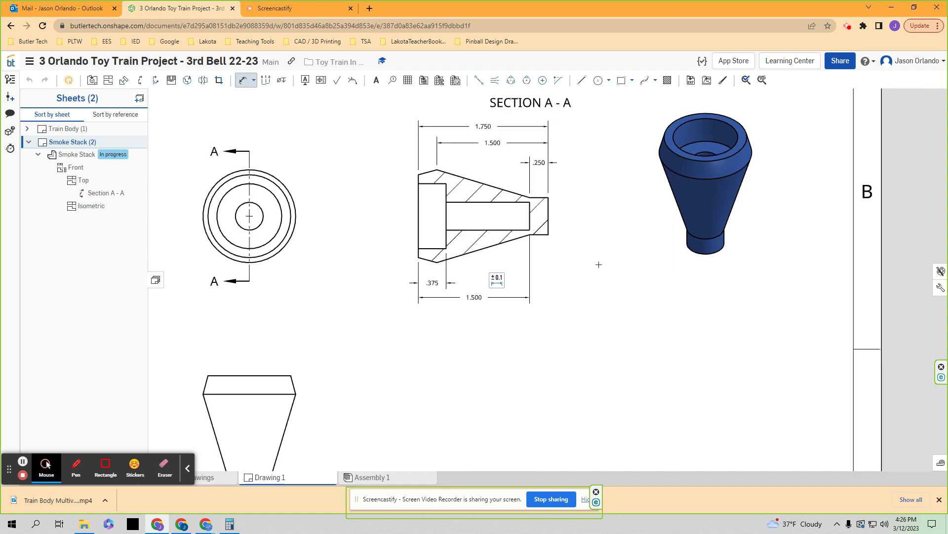
{"action": "middle_click_drag", "start_coordinate": [388, 232], "coordinate": [416, 240]}
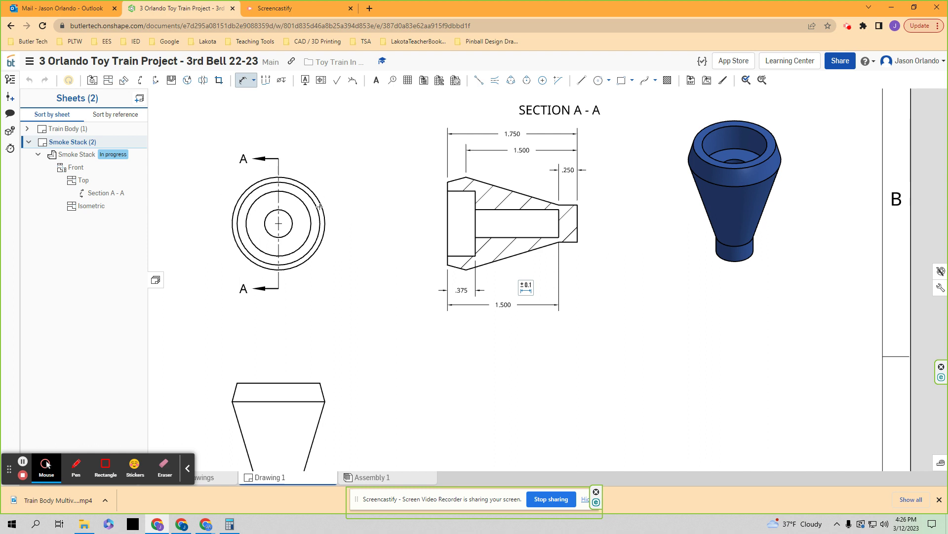
{"action": "middle_click_drag", "start_coordinate": [377, 207], "coordinate": [415, 224]}
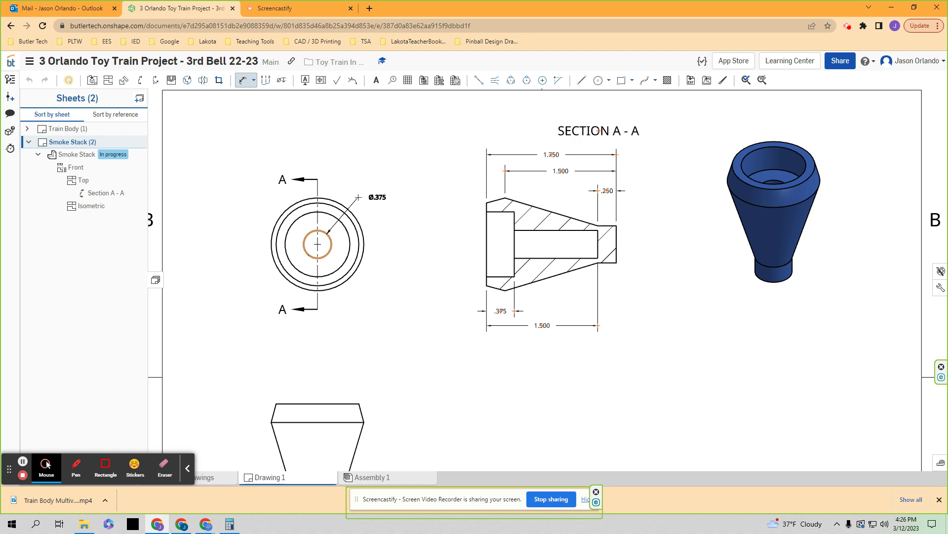
{"action": "key", "text": "Escape"}
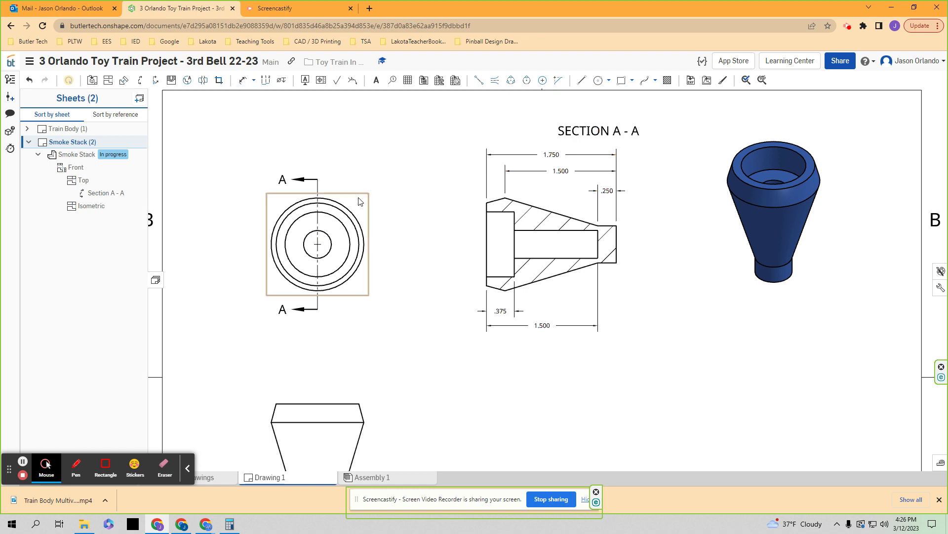
Step: Dimension the small bore's diameter between its two walls in the section view, placing it just outside the wide end
{"action": "scroll", "coordinate": [435, 223], "scroll_direction": "up", "scroll_amount": 1}
{"action": "left_click", "coordinate": [538, 230]}
{"action": "left_click", "coordinate": [546, 264]}
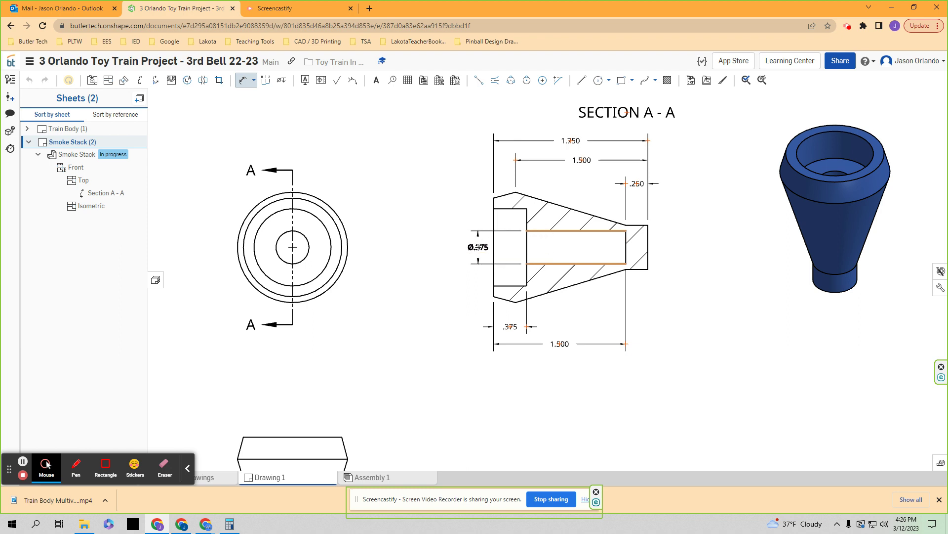
{"action": "left_click", "coordinate": [478, 247]}
Step: Dimension the large bore's diameter in the section view, placing it level with and outside the small bore's diameter
{"action": "scroll", "coordinate": [520, 253], "scroll_direction": "up", "scroll_amount": 2}
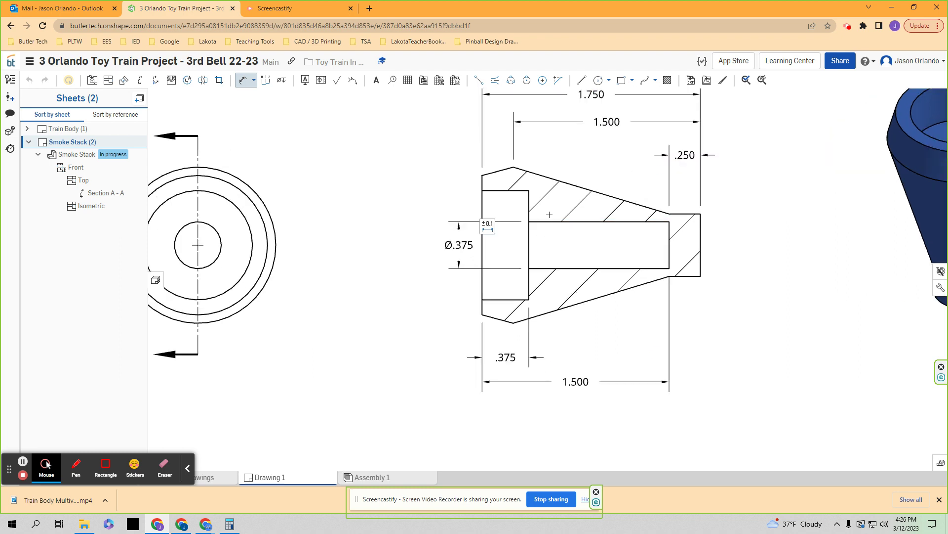
{"action": "scroll", "coordinate": [559, 251], "scroll_direction": "down", "scroll_amount": 1}
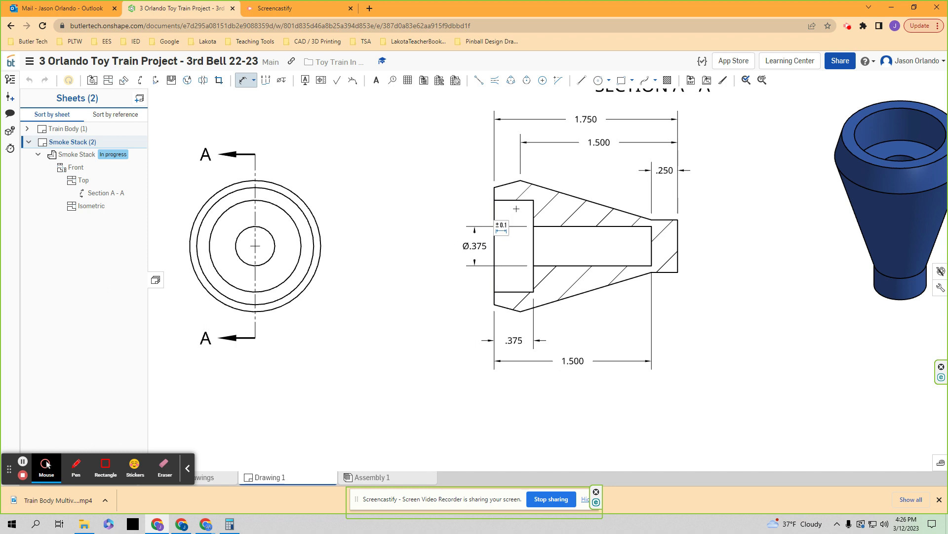
{"action": "left_click", "coordinate": [516, 200]}
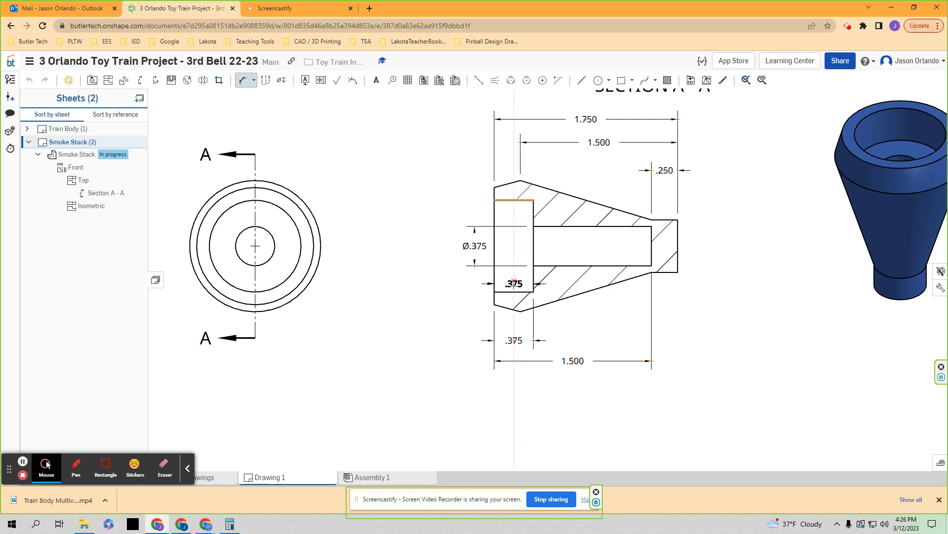
{"action": "left_click", "coordinate": [514, 291]}
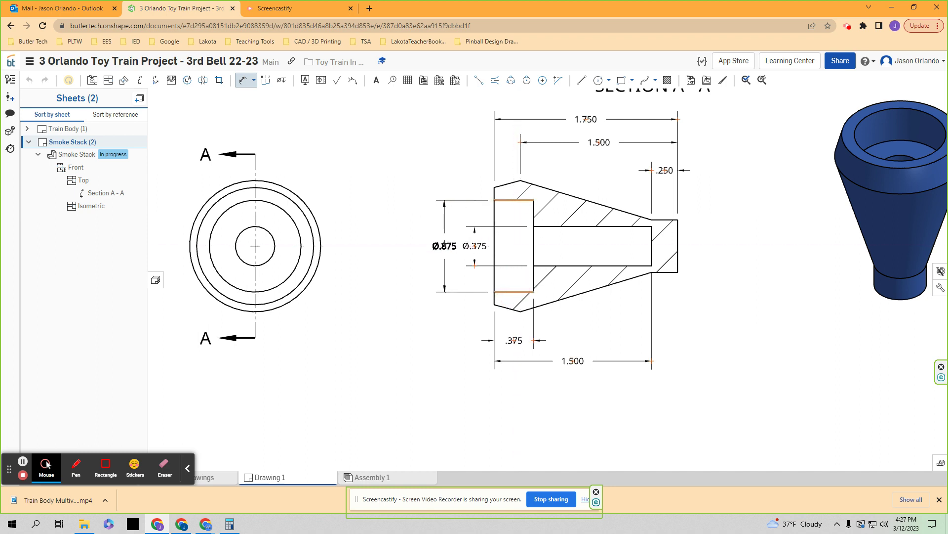
{"action": "left_click", "coordinate": [442, 245]}
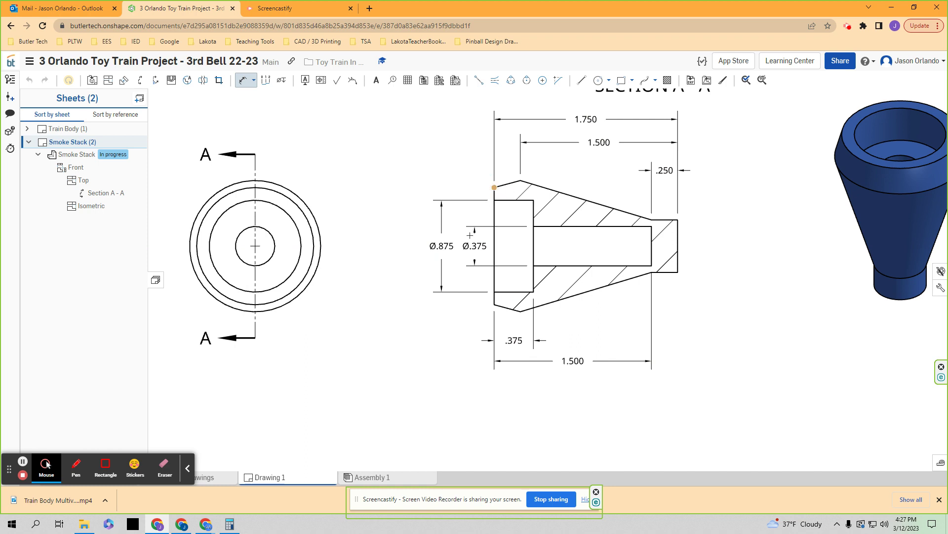
Step: Dimension the outer width at the open end and at the widest edge, continuing the row of dimensions outward beside the bore diameters
{"action": "left_click", "coordinate": [493, 303]}
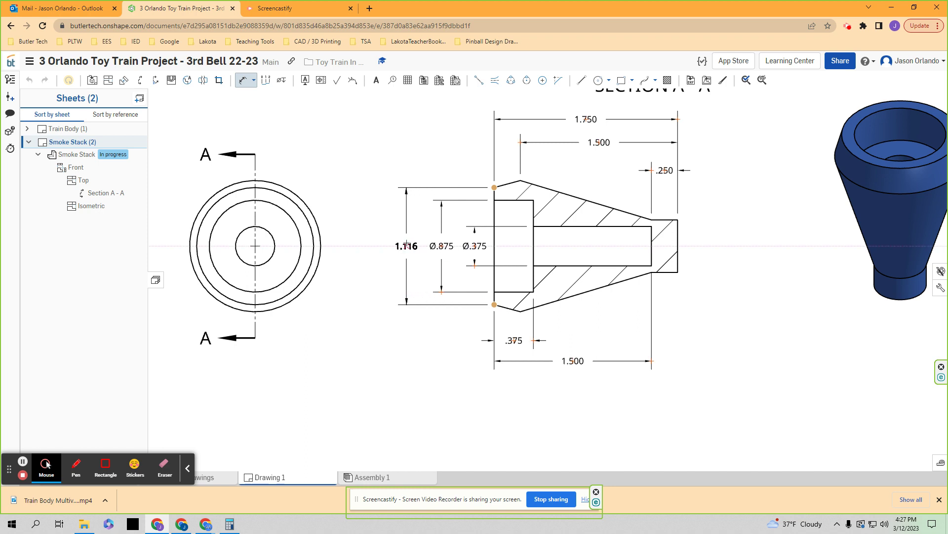
{"action": "left_click", "coordinate": [407, 245]}
{"action": "left_click", "coordinate": [520, 312]}
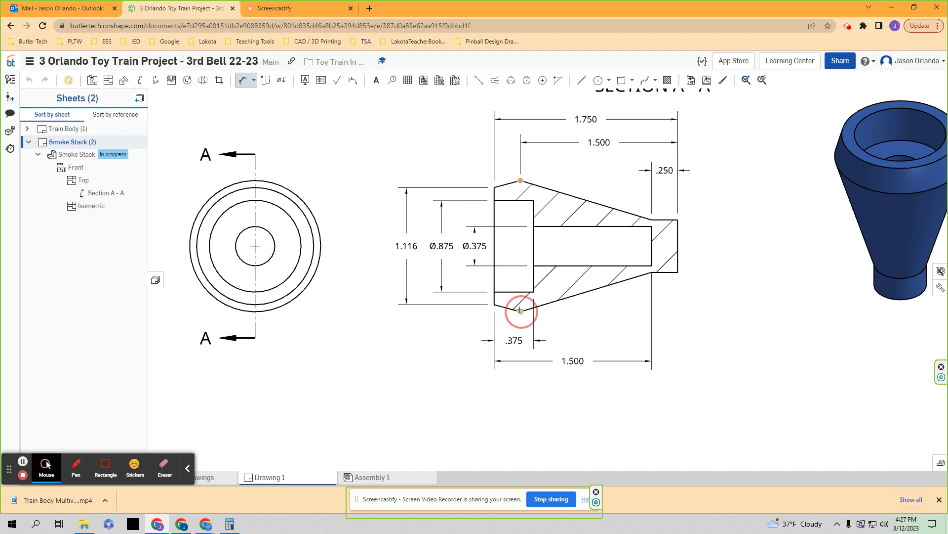
{"action": "left_click", "coordinate": [366, 246]}
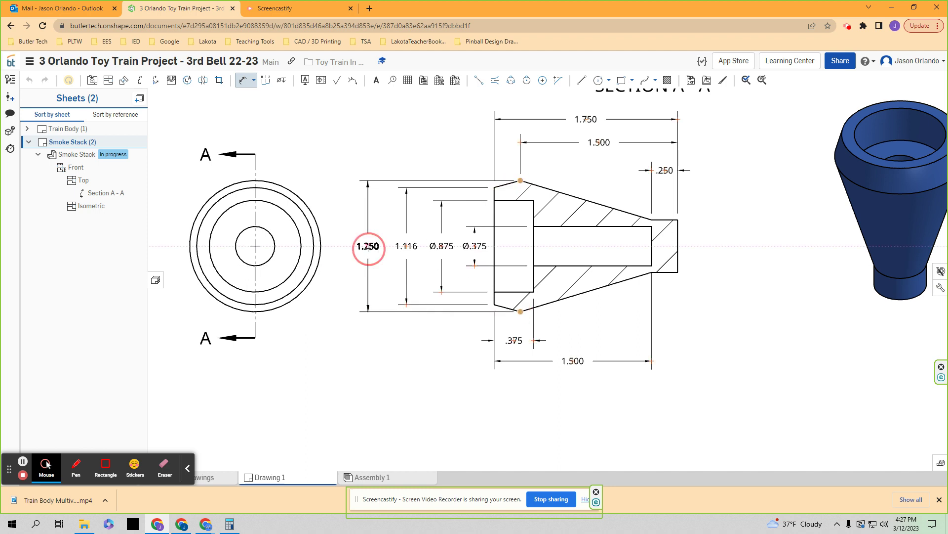
{"action": "scroll", "coordinate": [385, 292], "scroll_direction": "down", "scroll_amount": 2}
{"action": "key", "text": "Escape"}
{"action": "scroll", "coordinate": [396, 321], "scroll_direction": "down", "scroll_amount": 3}
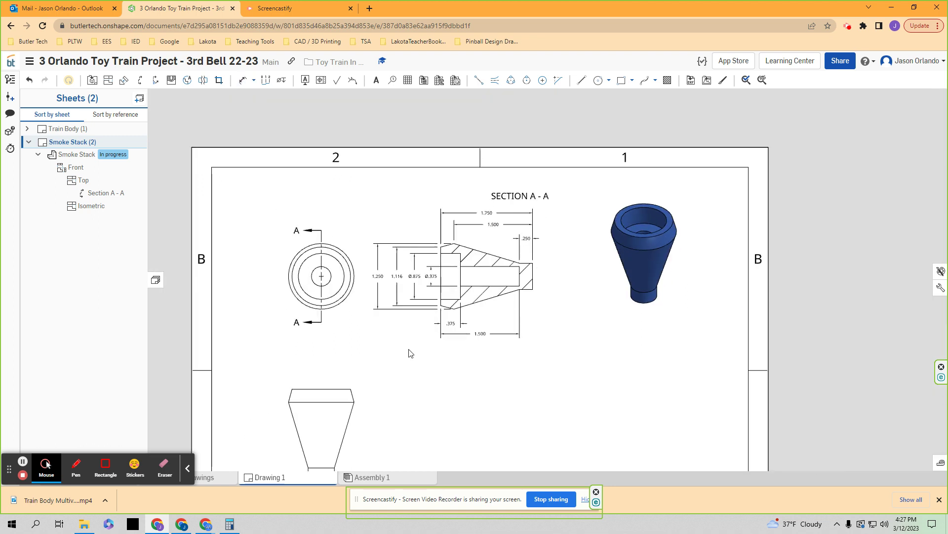
Step: Spread the views apart by shifting the front and top views left and the isometric and section views right
{"action": "left_click", "coordinate": [409, 340]}
{"action": "left_click_drag", "start_coordinate": [344, 343], "coordinate": [327, 342]}
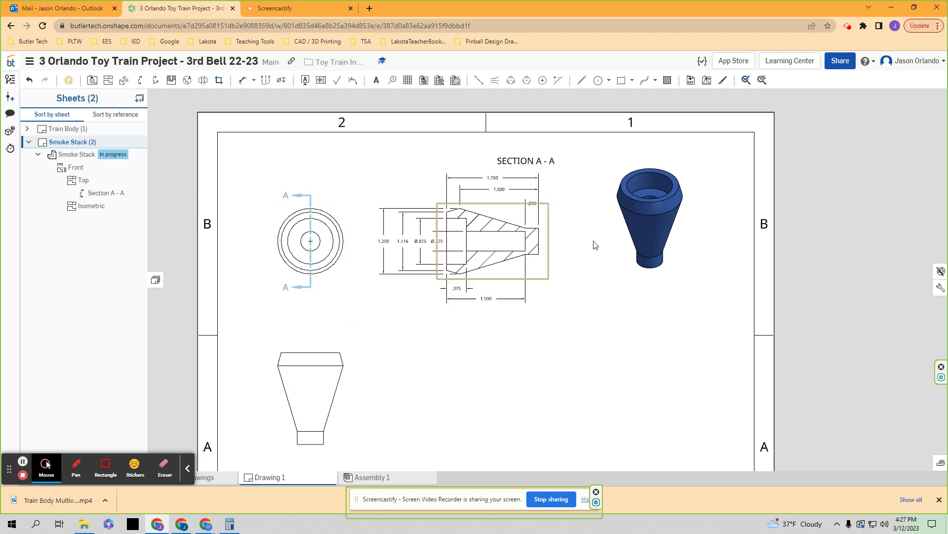
{"action": "left_click_drag", "start_coordinate": [648, 217], "coordinate": [686, 212]}
{"action": "left_click_drag", "start_coordinate": [544, 247], "coordinate": [567, 247]}
Step: Reposition the open end's outer-width dimension and the large bore's diameter dimension to space the row more evenly
{"action": "mouse_move", "coordinate": [407, 240]}
{"action": "left_mouse_down"}
{"action": "mouse_move", "coordinate": [396, 240]}
{"action": "mouse_move", "coordinate": [419, 241]}
{"action": "left_mouse_up"}
{"action": "scroll", "coordinate": [432, 243], "scroll_direction": "up", "scroll_amount": 2}
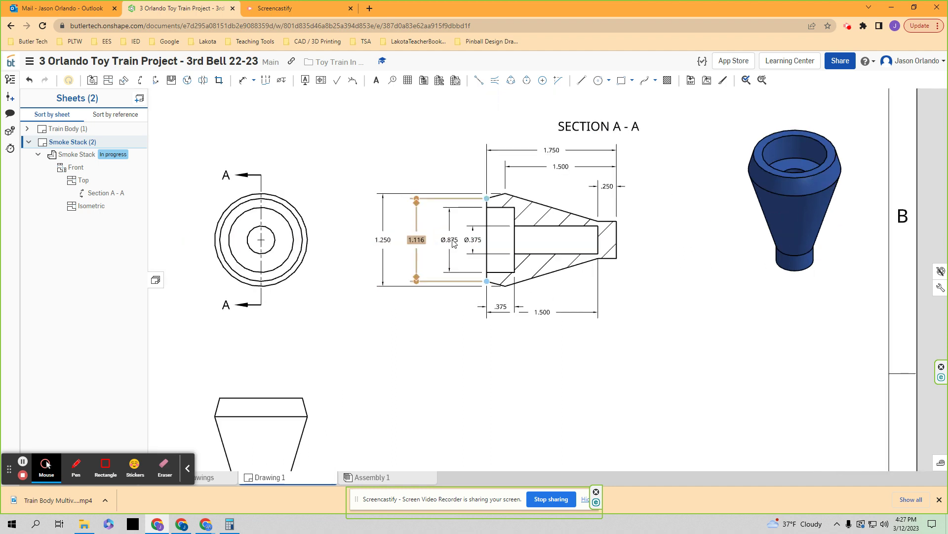
{"action": "scroll", "coordinate": [449, 245], "scroll_direction": "up", "scroll_amount": 2}
{"action": "mouse_move", "coordinate": [445, 241]}
{"action": "left_mouse_down"}
{"action": "mouse_move", "coordinate": [441, 224]}
{"action": "mouse_move", "coordinate": [438, 239]}
{"action": "left_mouse_up"}
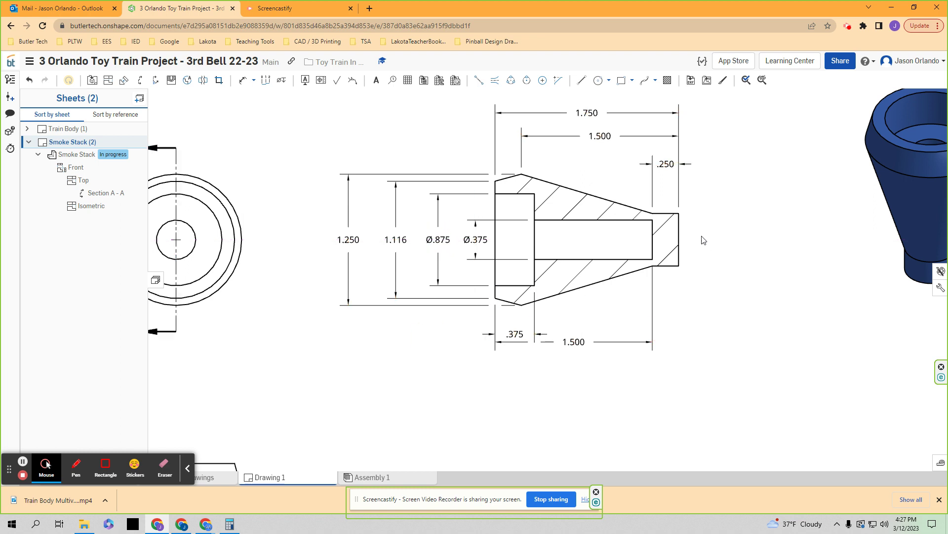
Step: Dimension the outer width of the neck at the section's narrow end, placing the dimension outside that end
{"action": "left_click", "coordinate": [243, 80]}
{"action": "scroll", "coordinate": [653, 232], "scroll_direction": "up", "scroll_amount": 1}
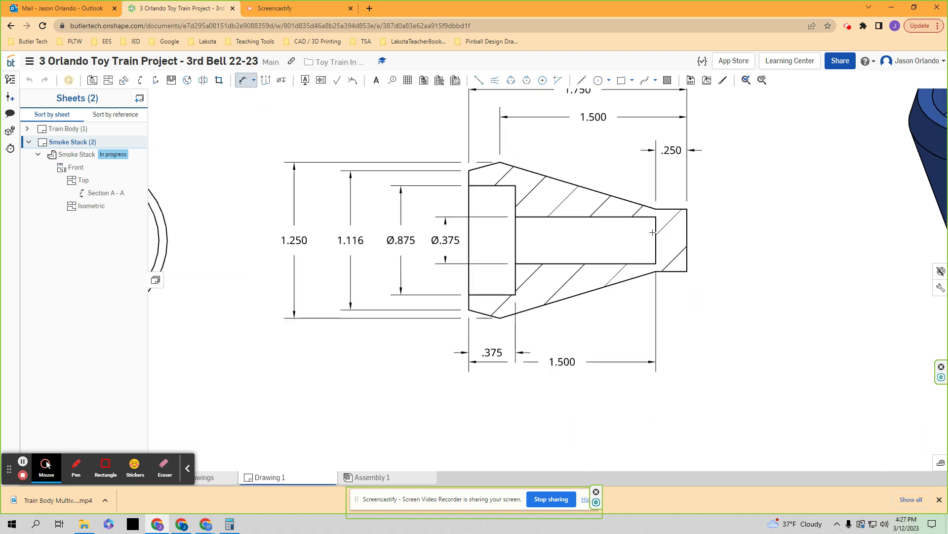
{"action": "left_click", "coordinate": [687, 231]}
{"action": "left_click", "coordinate": [736, 318]}
{"action": "scroll", "coordinate": [749, 325], "scroll_direction": "down", "scroll_amount": 1}
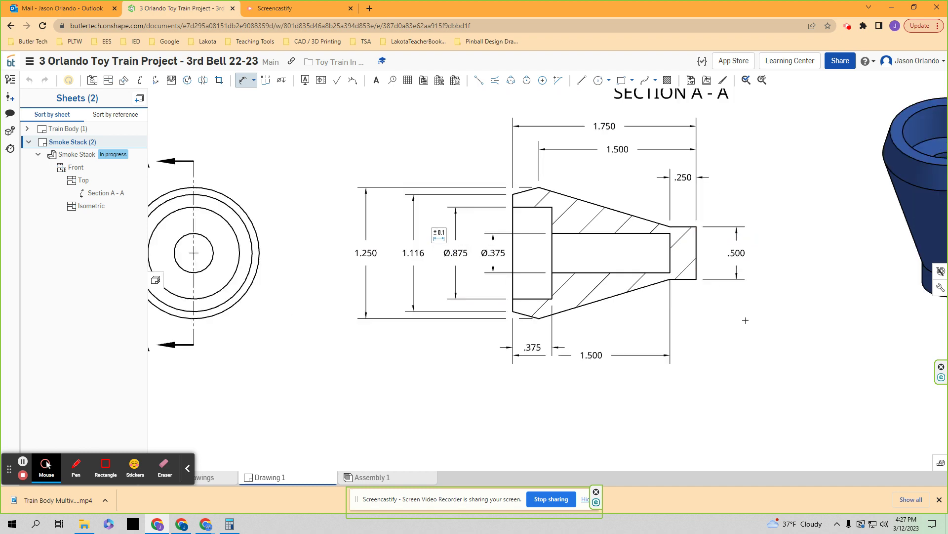
{"action": "middle_click_drag", "start_coordinate": [764, 332], "coordinate": [751, 322]}
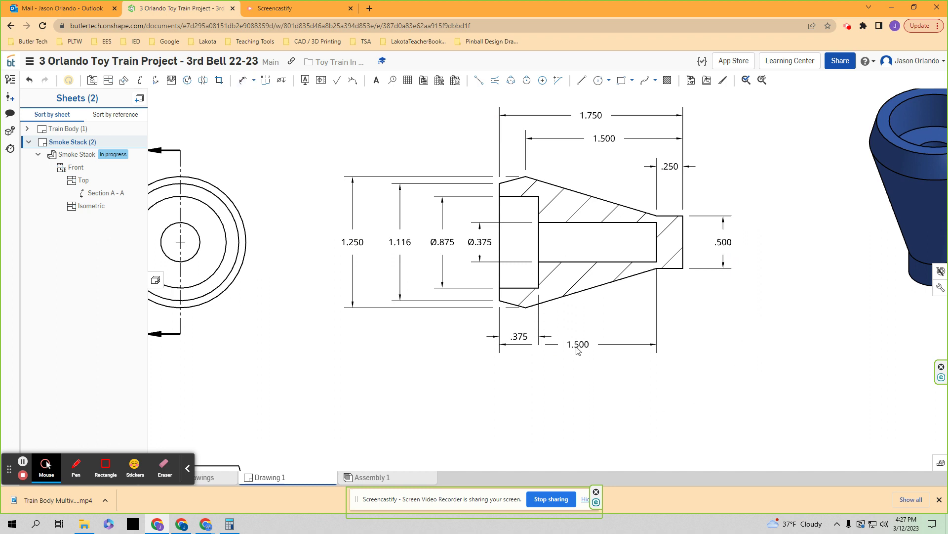
Step: Move the small bore's depth dimension farther below the section view, clear of the .375 depth dimension
{"action": "left_click_drag", "start_coordinate": [578, 345], "coordinate": [582, 362]}
{"action": "left_click", "coordinate": [723, 330]}
{"action": "scroll", "coordinate": [735, 329], "scroll_direction": "down", "scroll_amount": 1}
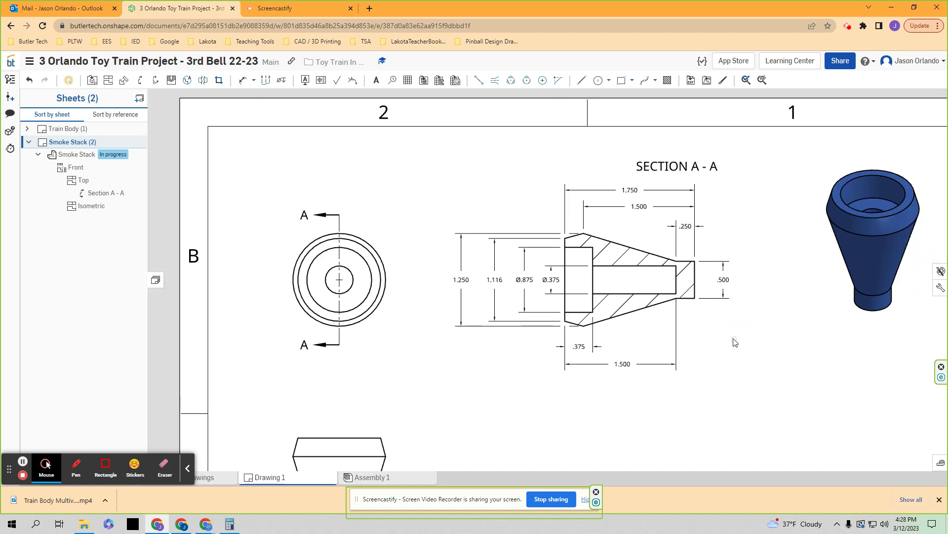
Step: Add a diameter symbol in front of the 1.116 dimension at the section view's open end
{"action": "scroll", "coordinate": [496, 291], "scroll_direction": "up", "scroll_amount": 2}
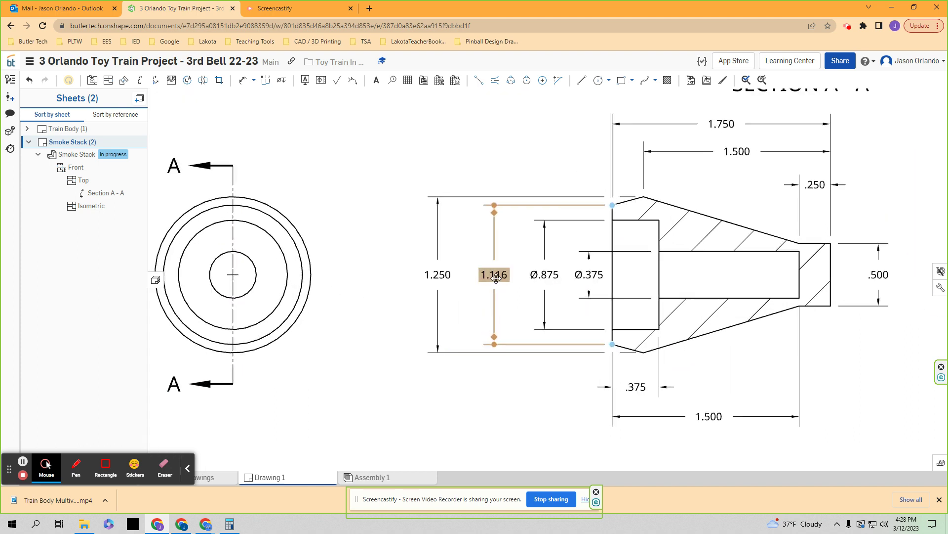
{"action": "double_click", "coordinate": [496, 278]}
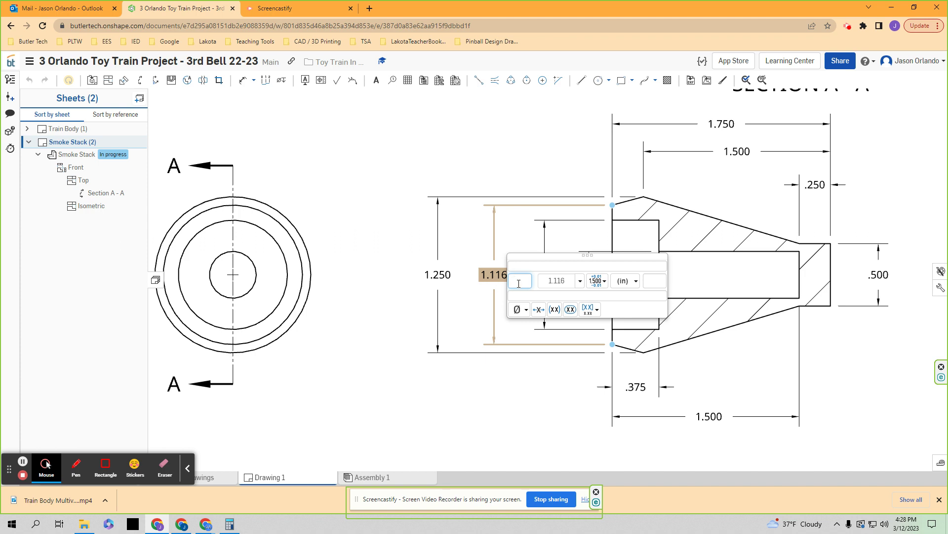
{"action": "left_click", "coordinate": [552, 268]}
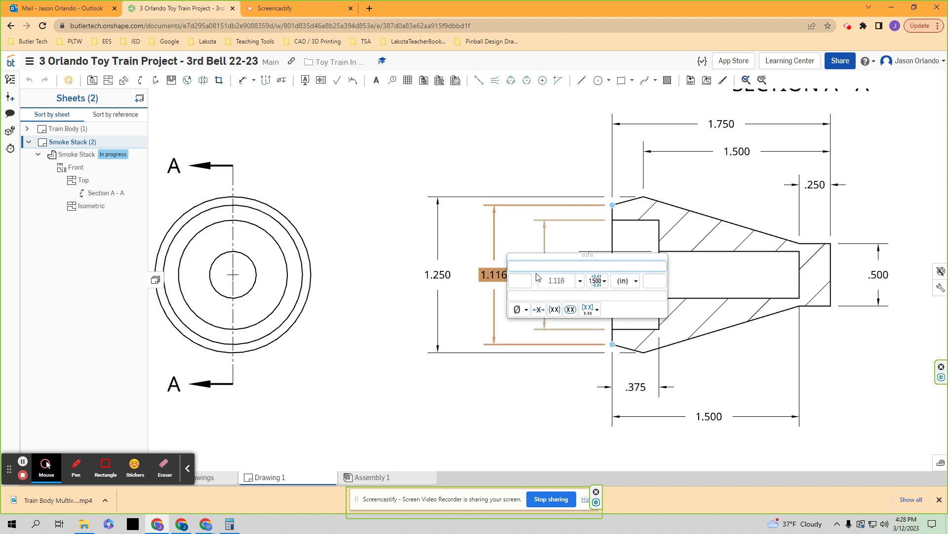
{"action": "left_click", "coordinate": [524, 281]}
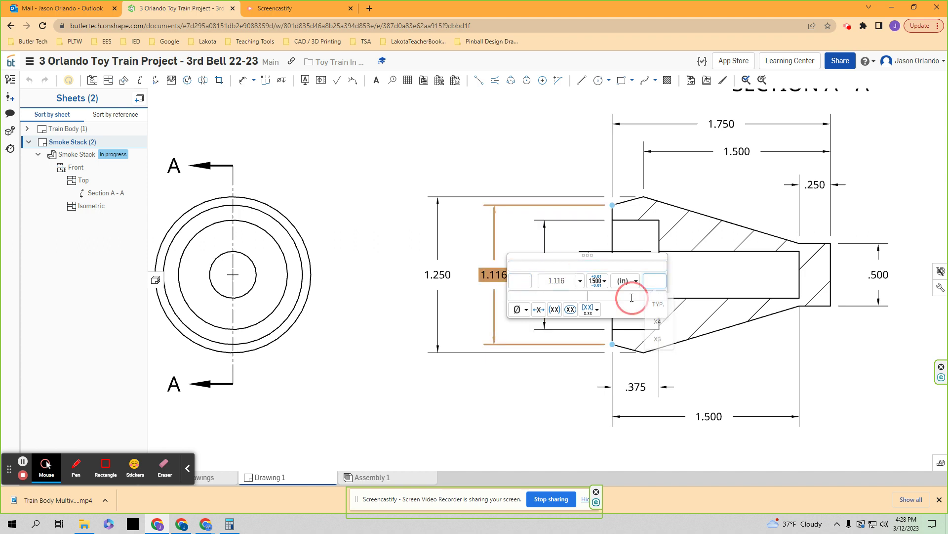
{"action": "left_click", "coordinate": [519, 311]}
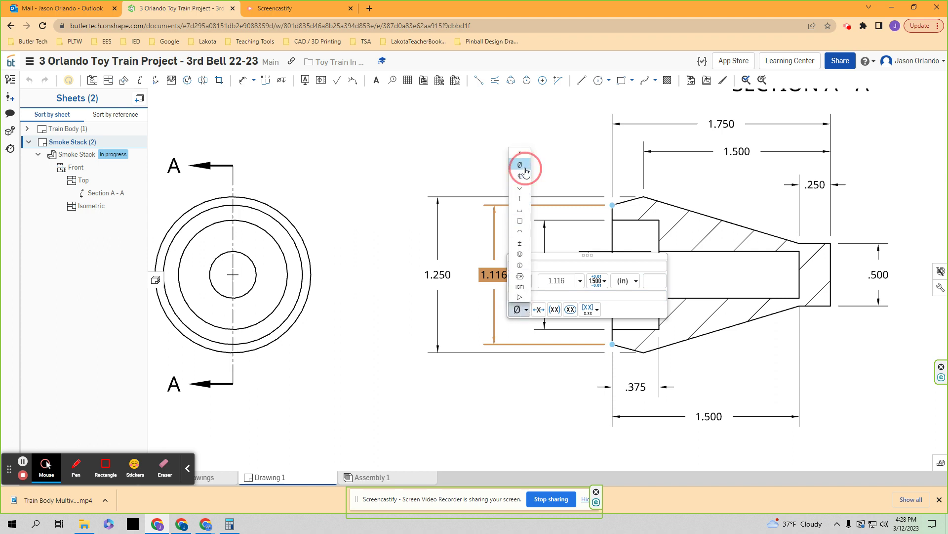
{"action": "left_click", "coordinate": [520, 165]}
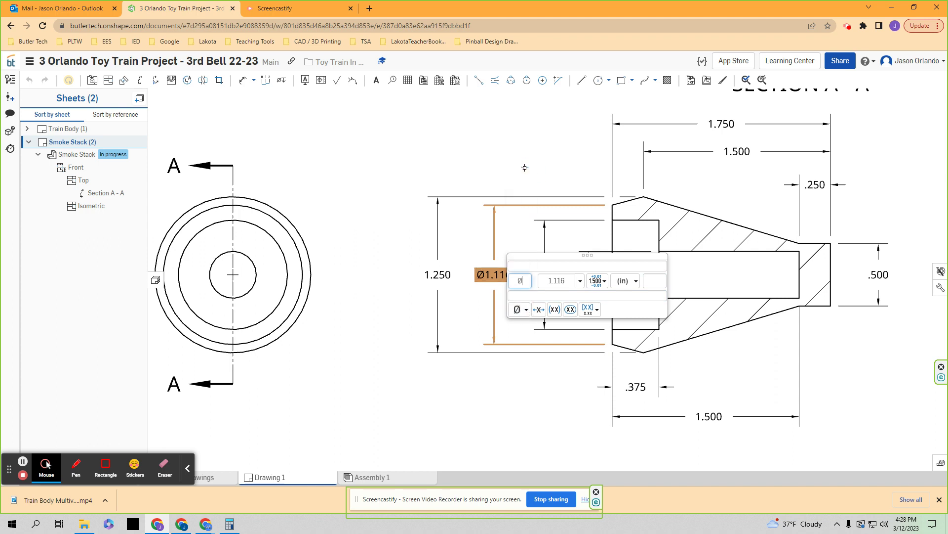
{"action": "left_click", "coordinate": [474, 372]}
Step: Move the SECTION A - A label above the diameter dimensions at the section's open end, beside the overall-length dimension
{"action": "scroll", "coordinate": [517, 336], "scroll_direction": "down", "scroll_amount": 3}
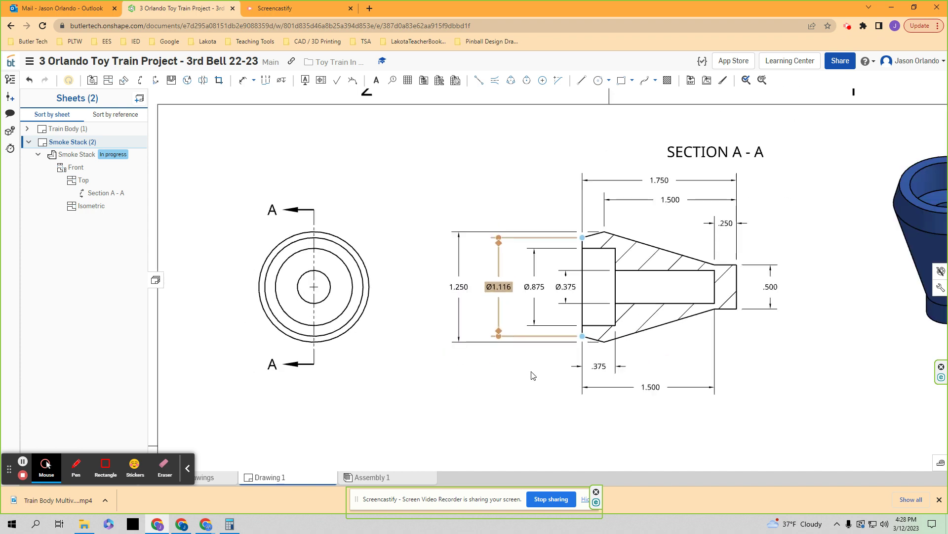
{"action": "middle_click_drag", "start_coordinate": [532, 372], "coordinate": [506, 334]}
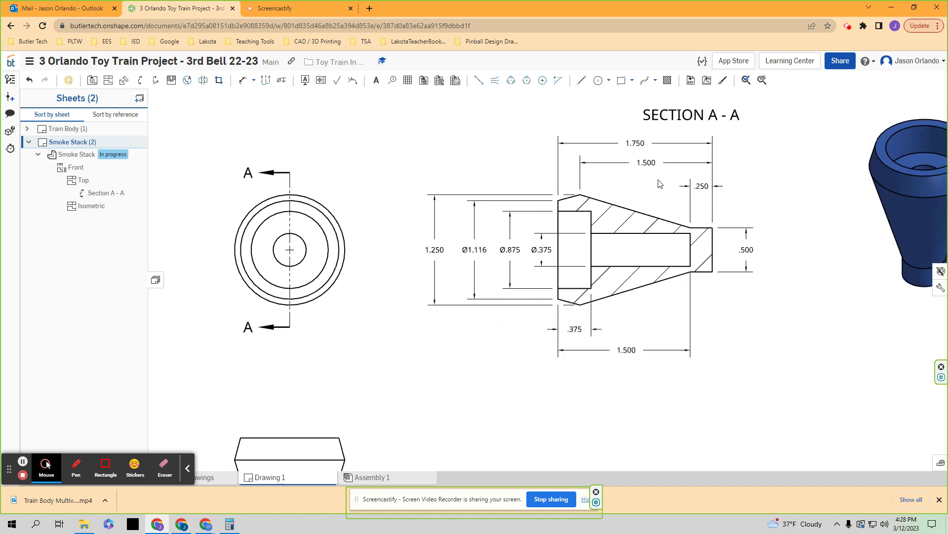
{"action": "scroll", "coordinate": [770, 277], "scroll_direction": "down", "scroll_amount": 1}
{"action": "middle_click_drag", "start_coordinate": [790, 362], "coordinate": [650, 301]}
{"action": "scroll", "coordinate": [646, 302], "scroll_direction": "down", "scroll_amount": 1}
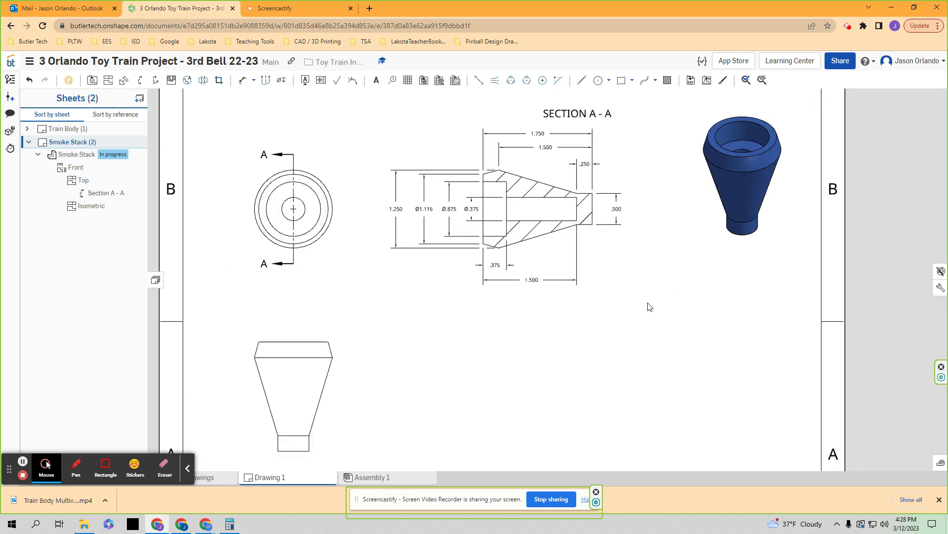
{"action": "scroll", "coordinate": [640, 307], "scroll_direction": "down", "scroll_amount": 1}
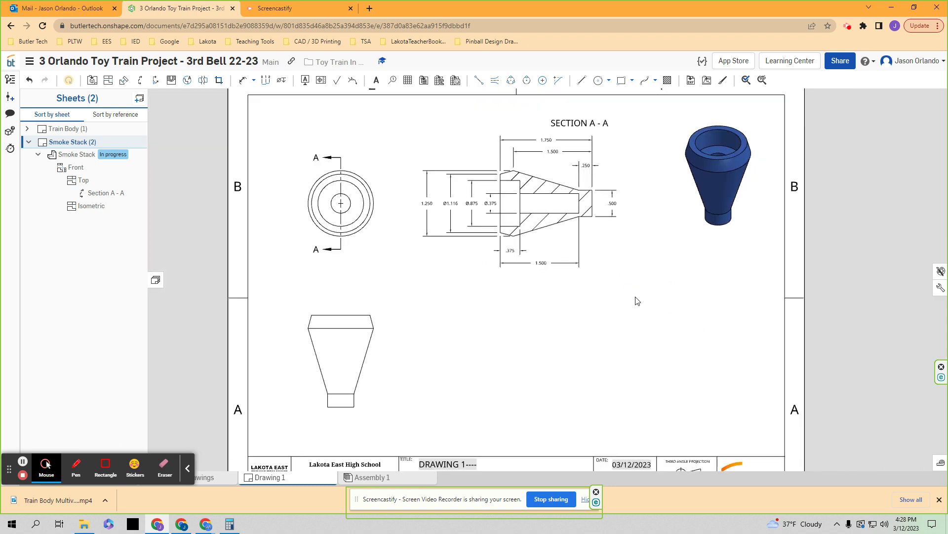
{"action": "middle_click_drag", "start_coordinate": [626, 303], "coordinate": [612, 316]}
{"action": "mouse_move", "coordinate": [582, 137]}
{"action": "left_mouse_down"}
{"action": "mouse_move", "coordinate": [463, 126]}
{"action": "mouse_move", "coordinate": [451, 159]}
{"action": "mouse_move", "coordinate": [458, 157]}
{"action": "left_mouse_up"}
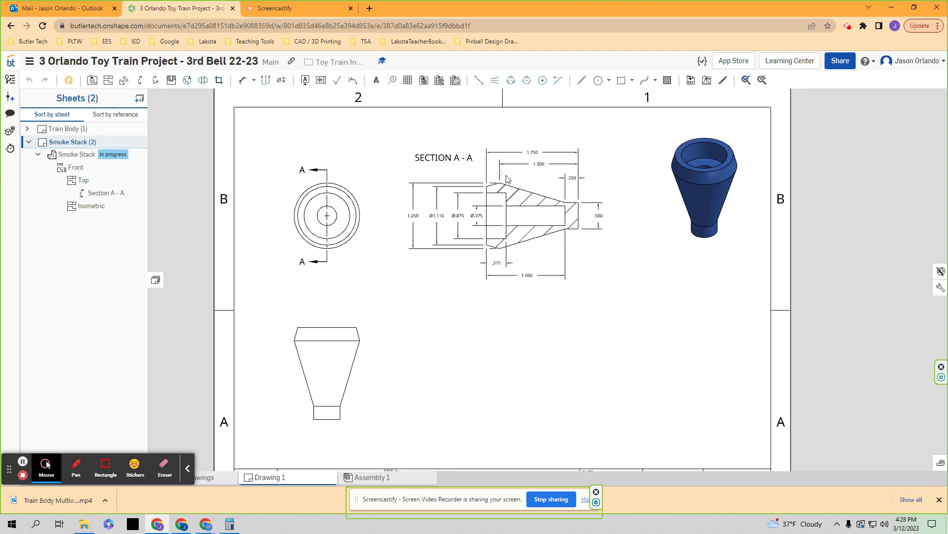
{"action": "scroll", "coordinate": [629, 286], "scroll_direction": "down", "scroll_amount": 1}
{"action": "middle_click_drag", "start_coordinate": [631, 286], "coordinate": [627, 295]}
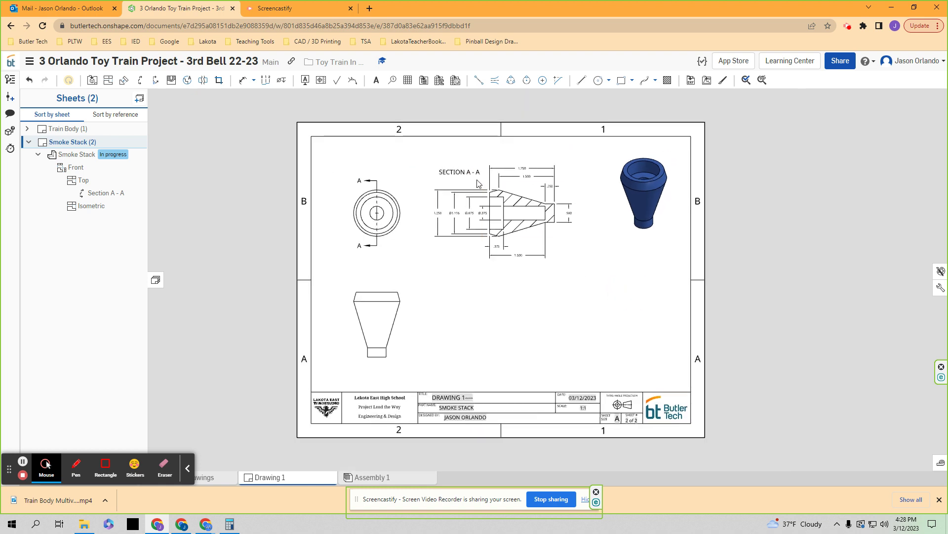
{"action": "left_click_drag", "start_coordinate": [466, 176], "coordinate": [460, 176]}
{"action": "scroll", "coordinate": [629, 288], "scroll_direction": "down", "scroll_amount": 1}
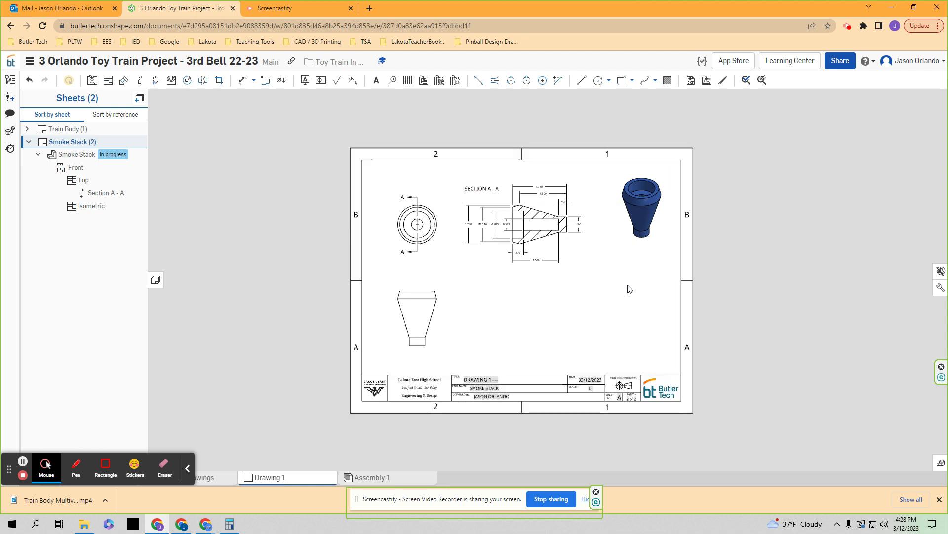
{"action": "scroll", "coordinate": [629, 289], "scroll_direction": "up", "scroll_amount": 1}
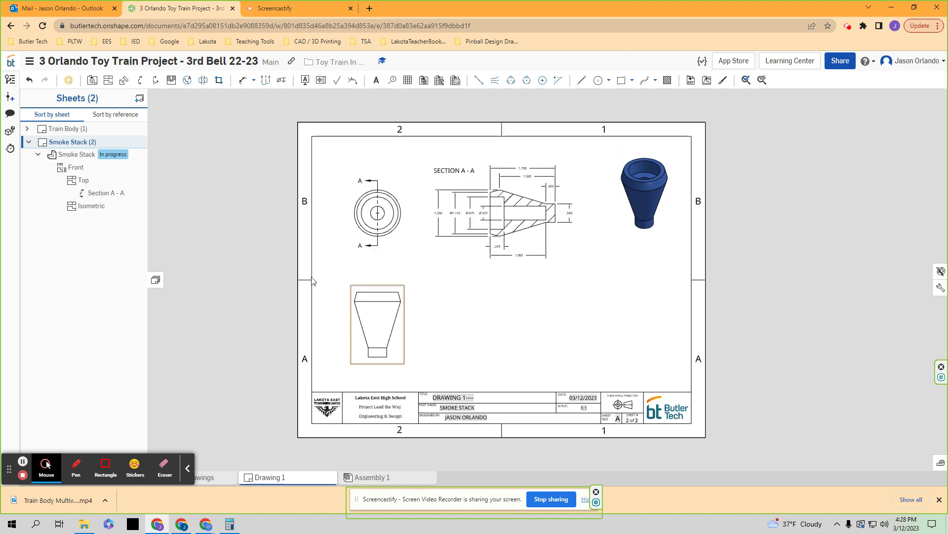